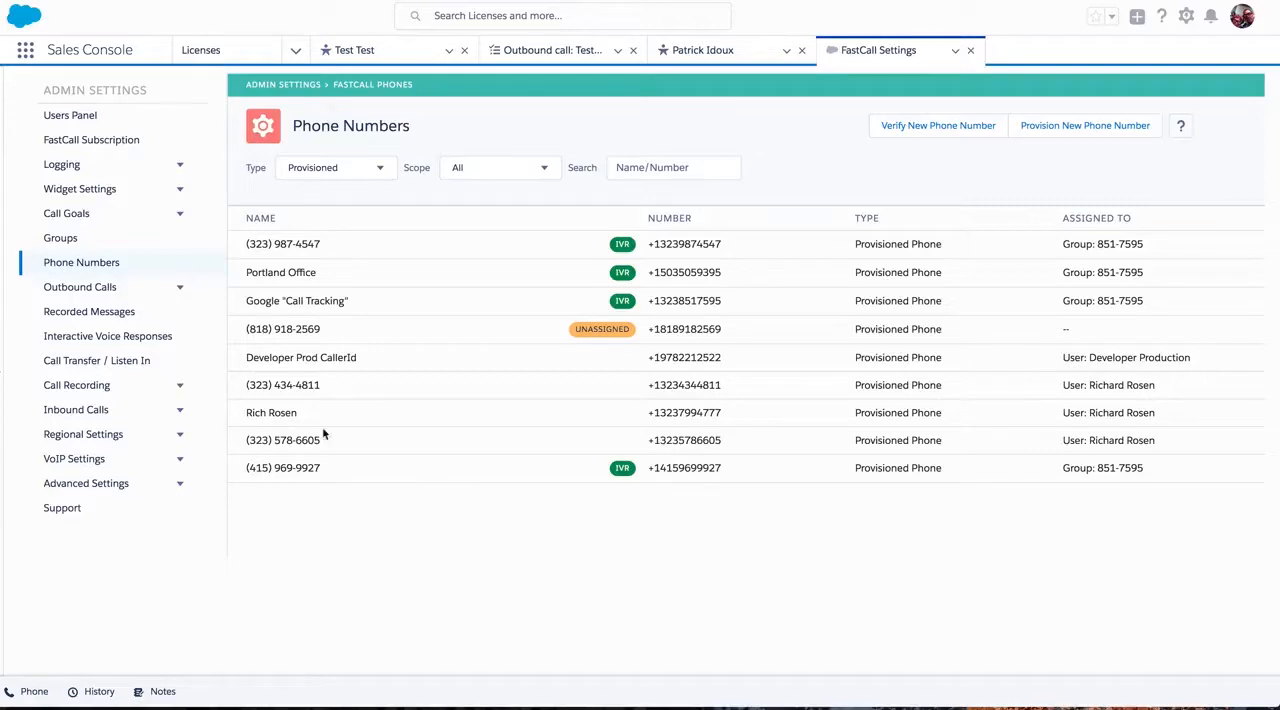
Filter the phone number list to Verified numbers and switch the type filter back to Provisioned.
scroll(125, 213, up, 1)
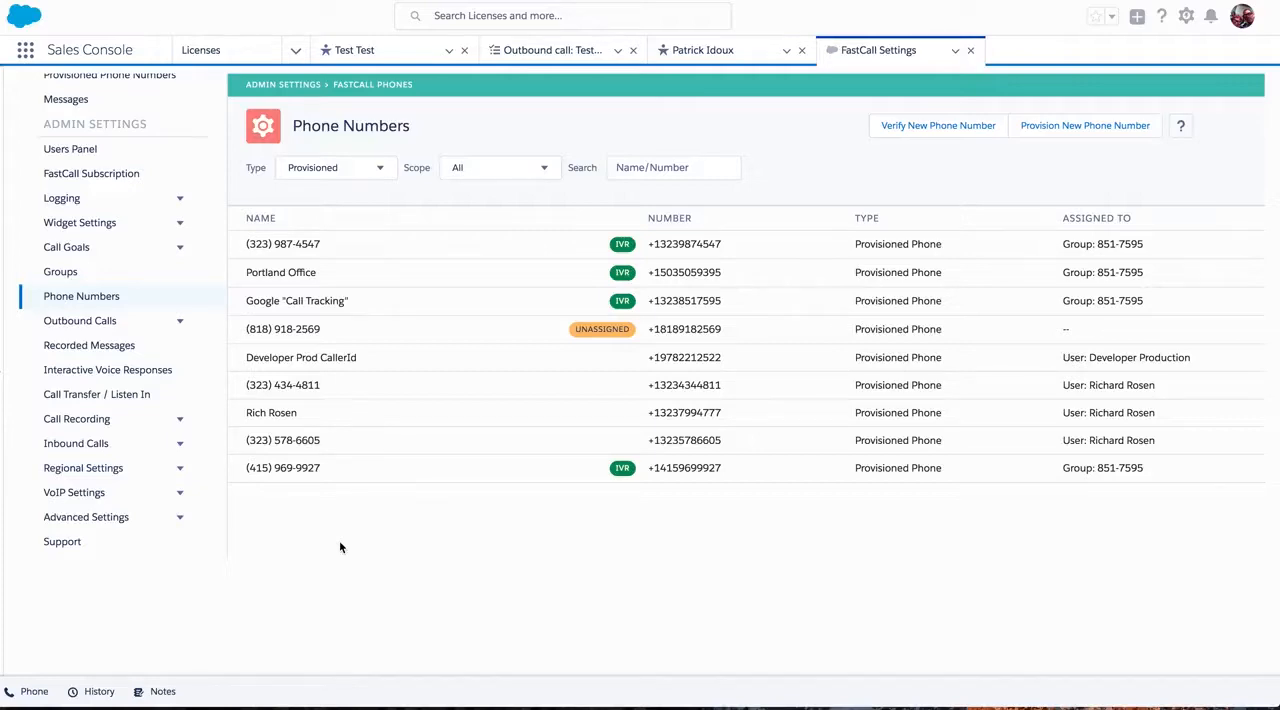
click(381, 171)
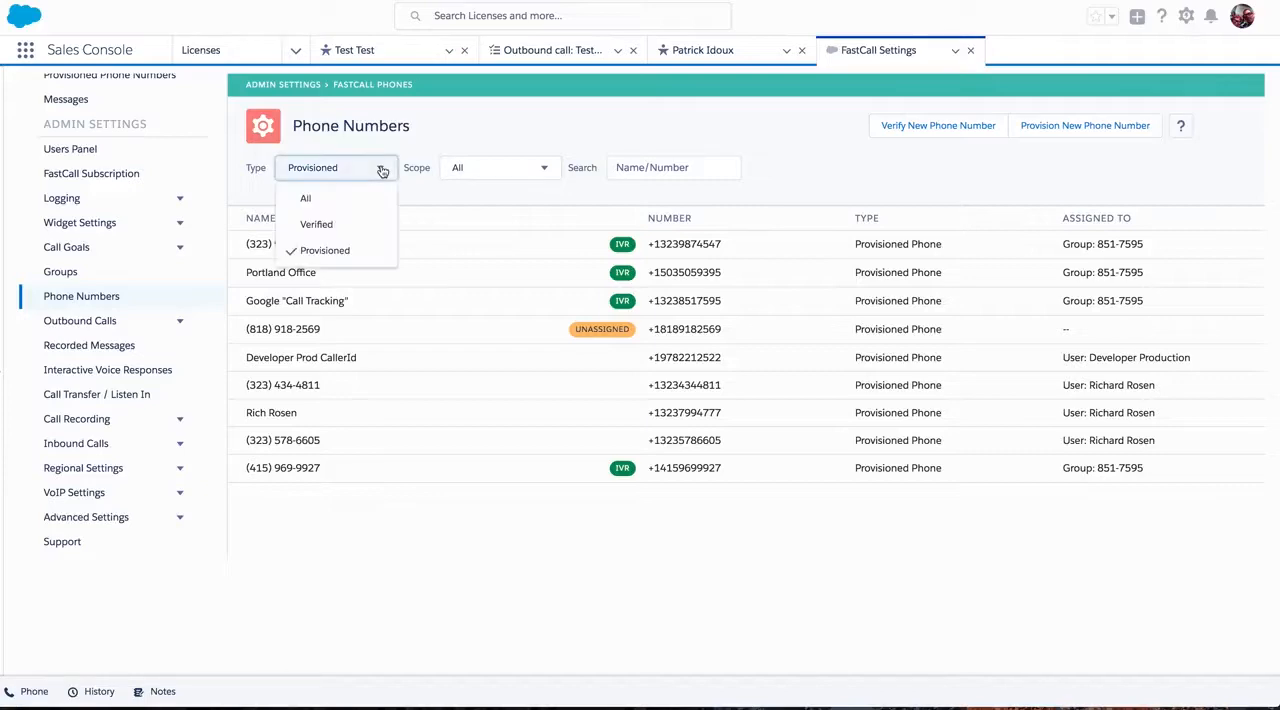
click(338, 223)
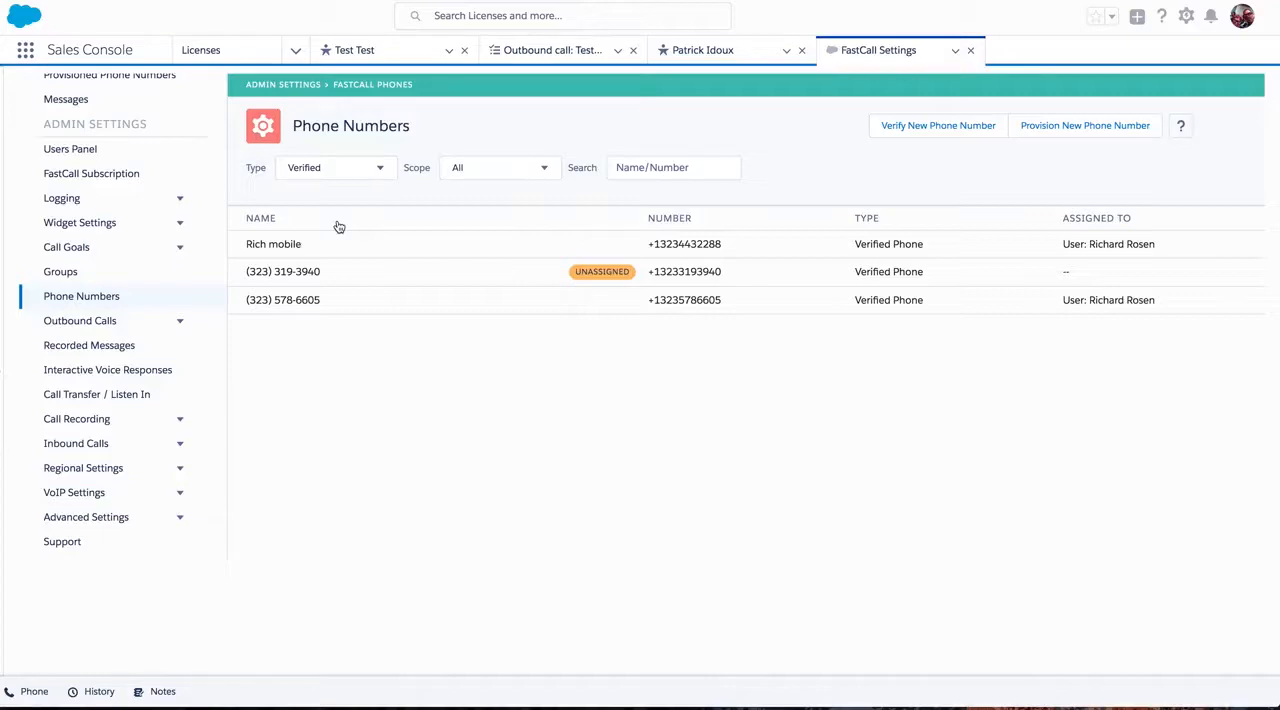
click(380, 168)
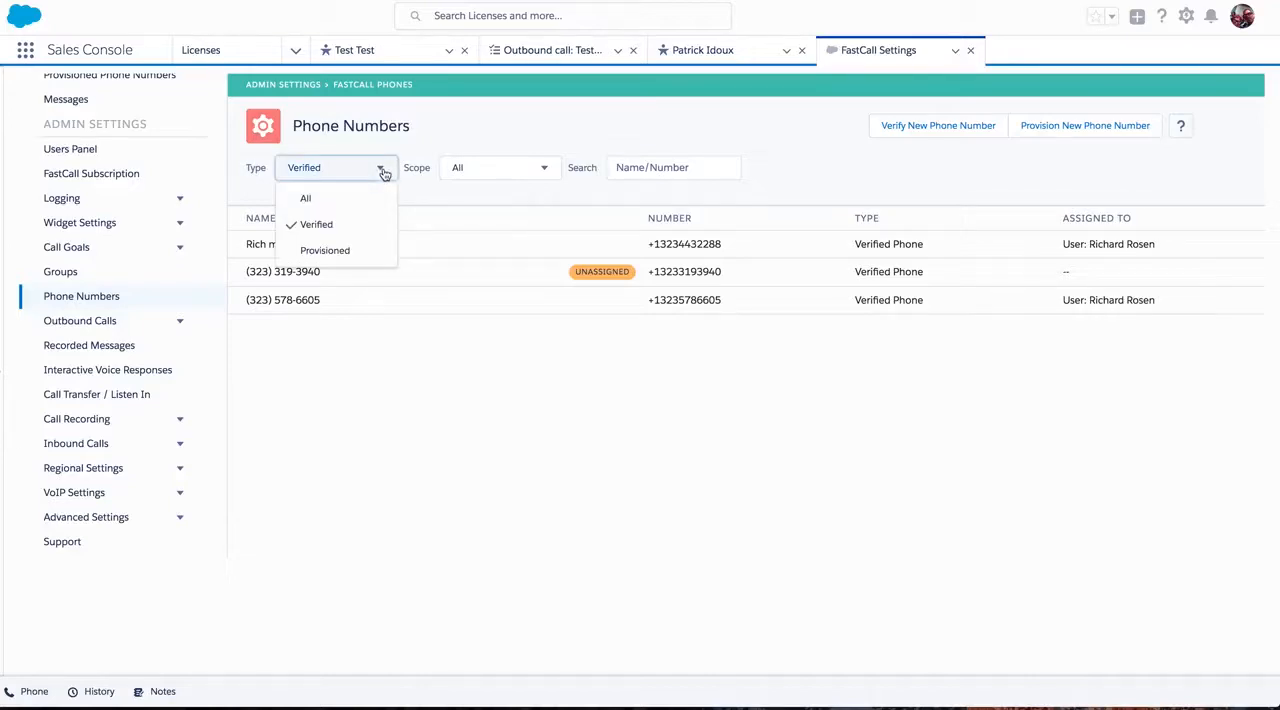
click(341, 260)
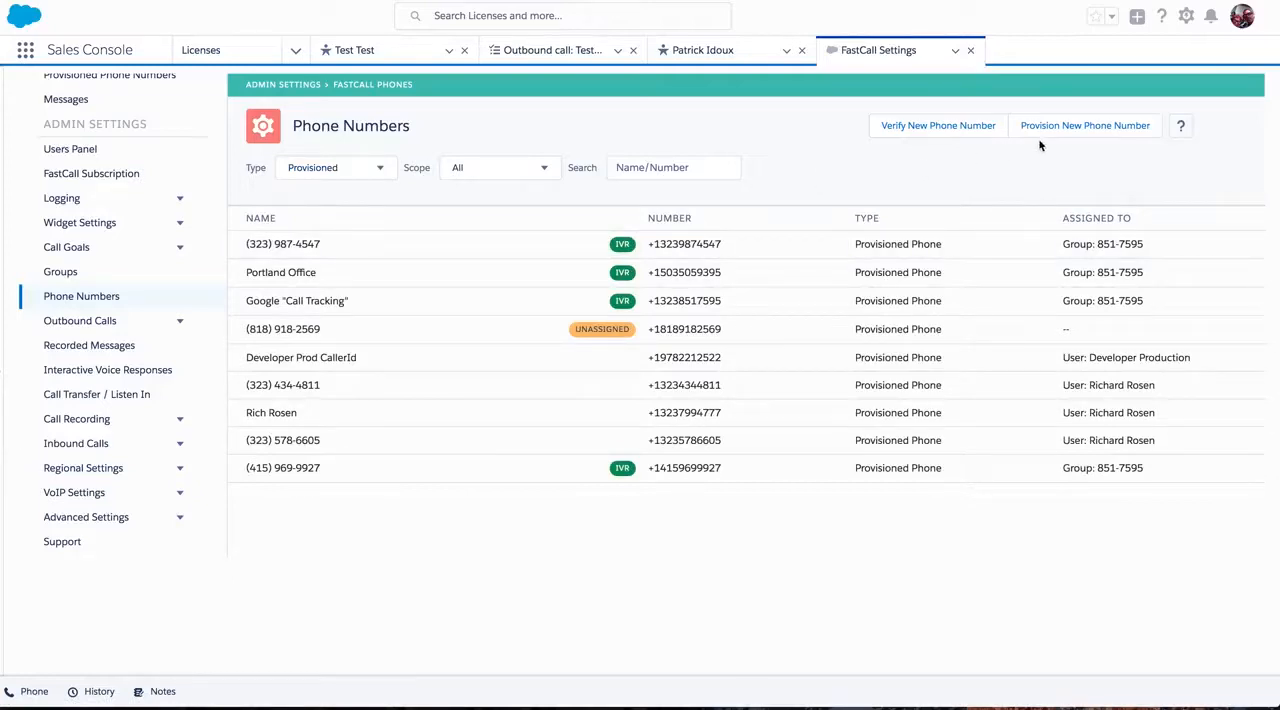
Search for available United States phone numbers to provision in area code 323, and cancel without choosing one.
click(1068, 130)
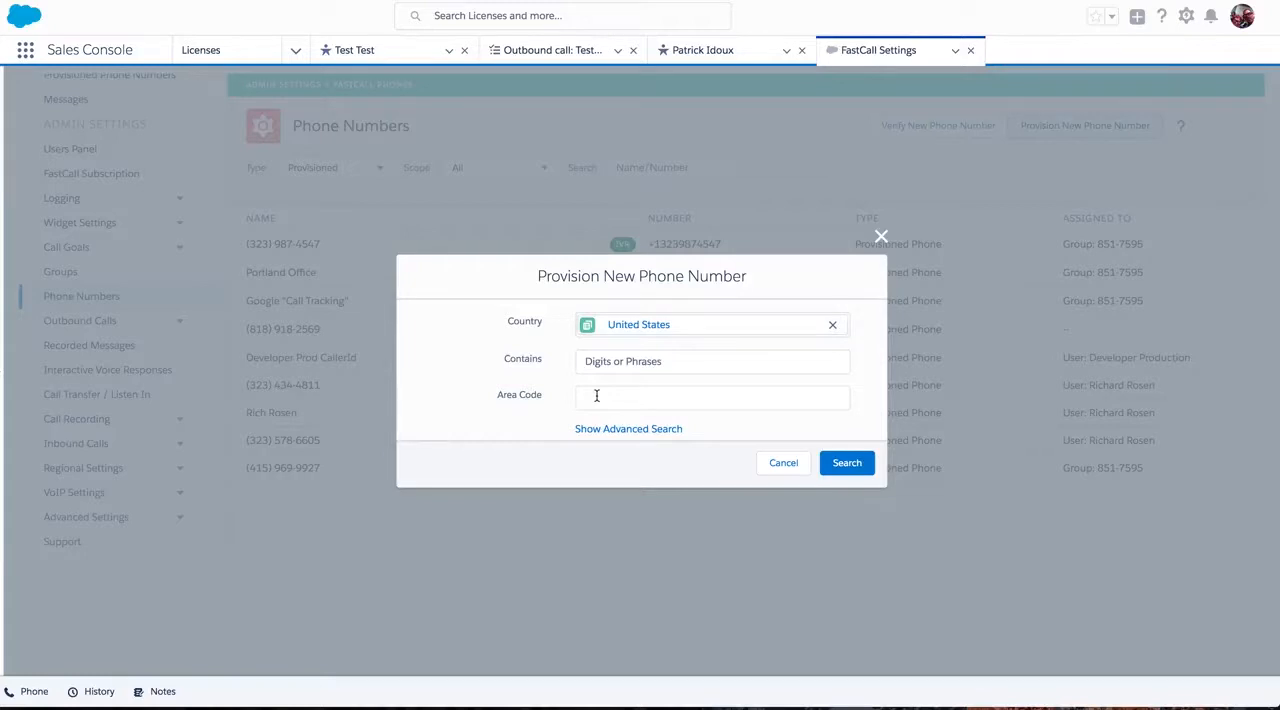
click(596, 396)
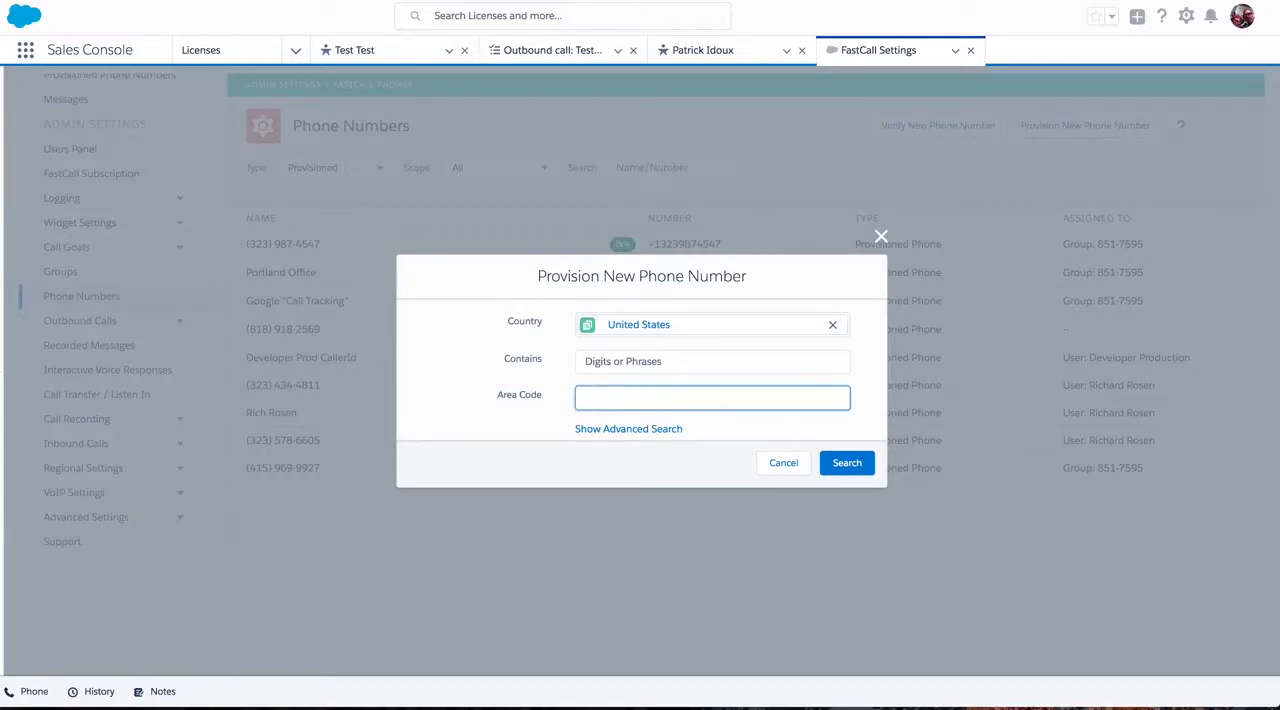
text(323)
click(845, 465)
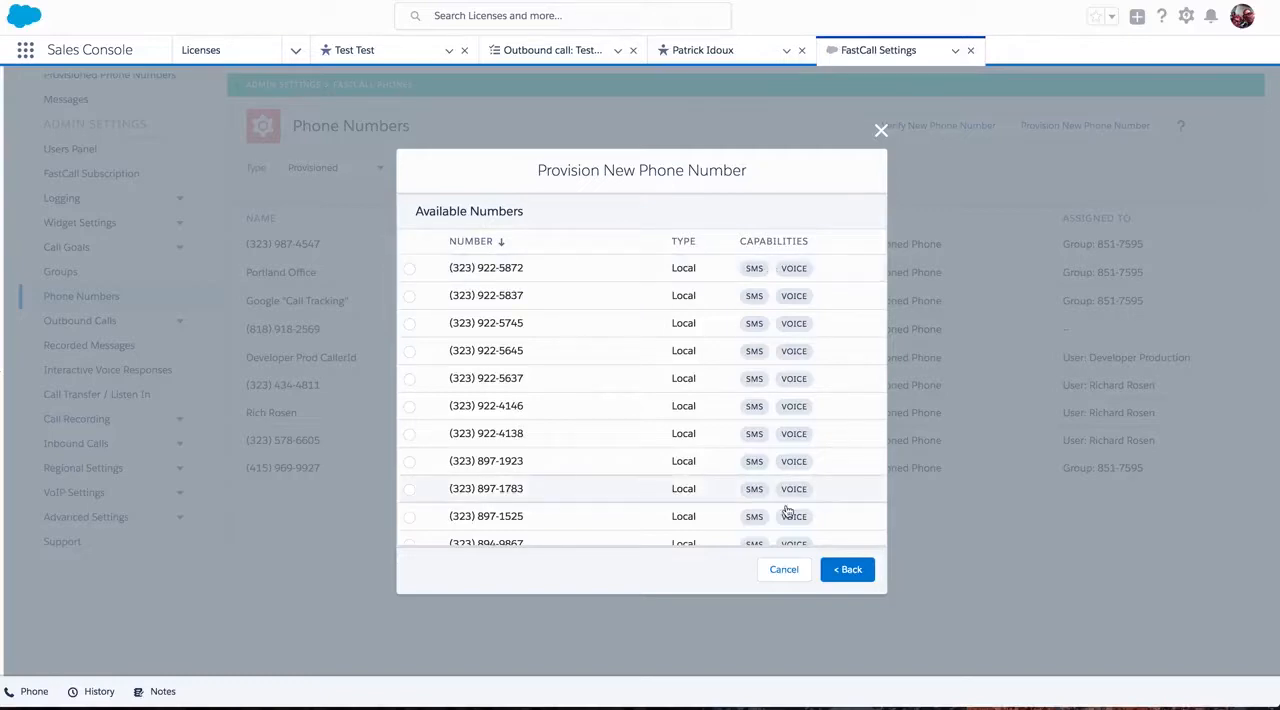
click(784, 570)
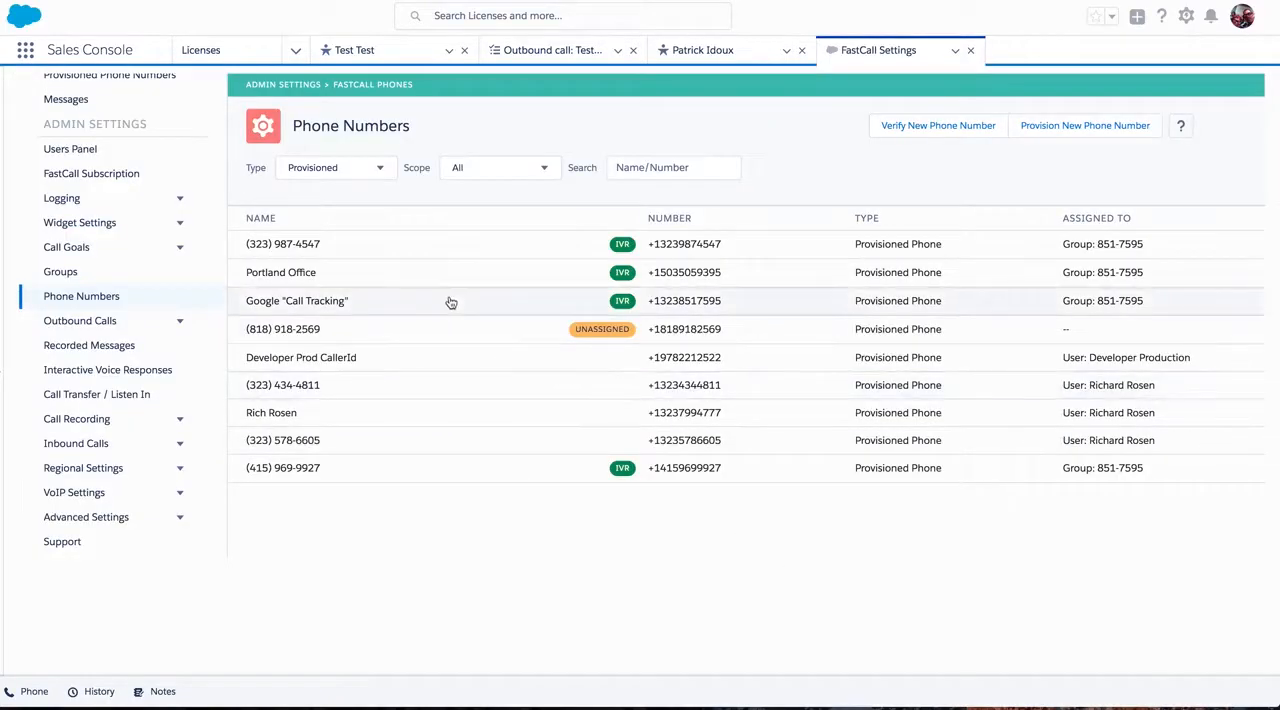
Open the setup page of the unassigned provisioned phone number and select its label text.
click(280, 332)
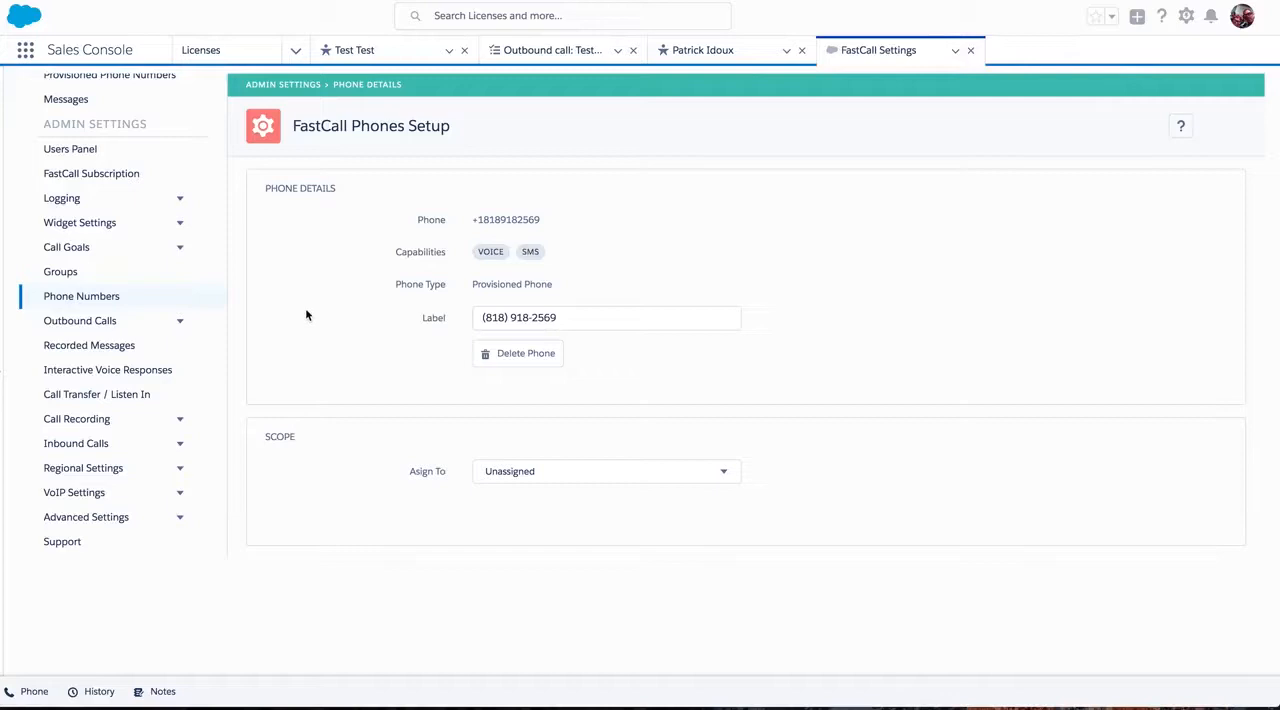
click(599, 316)
drag(599, 317, 386, 301)
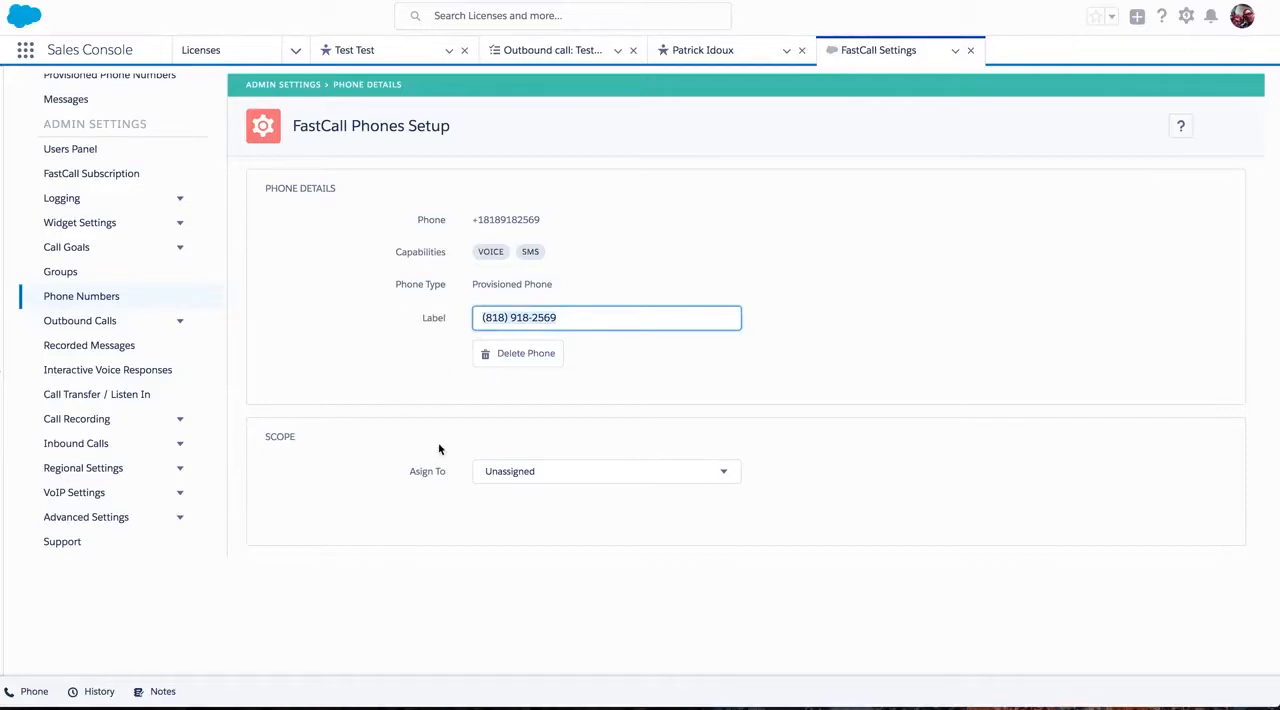
Set the phone number's assignment scope to User and assign it to the third user offered.
click(534, 473)
click(563, 473)
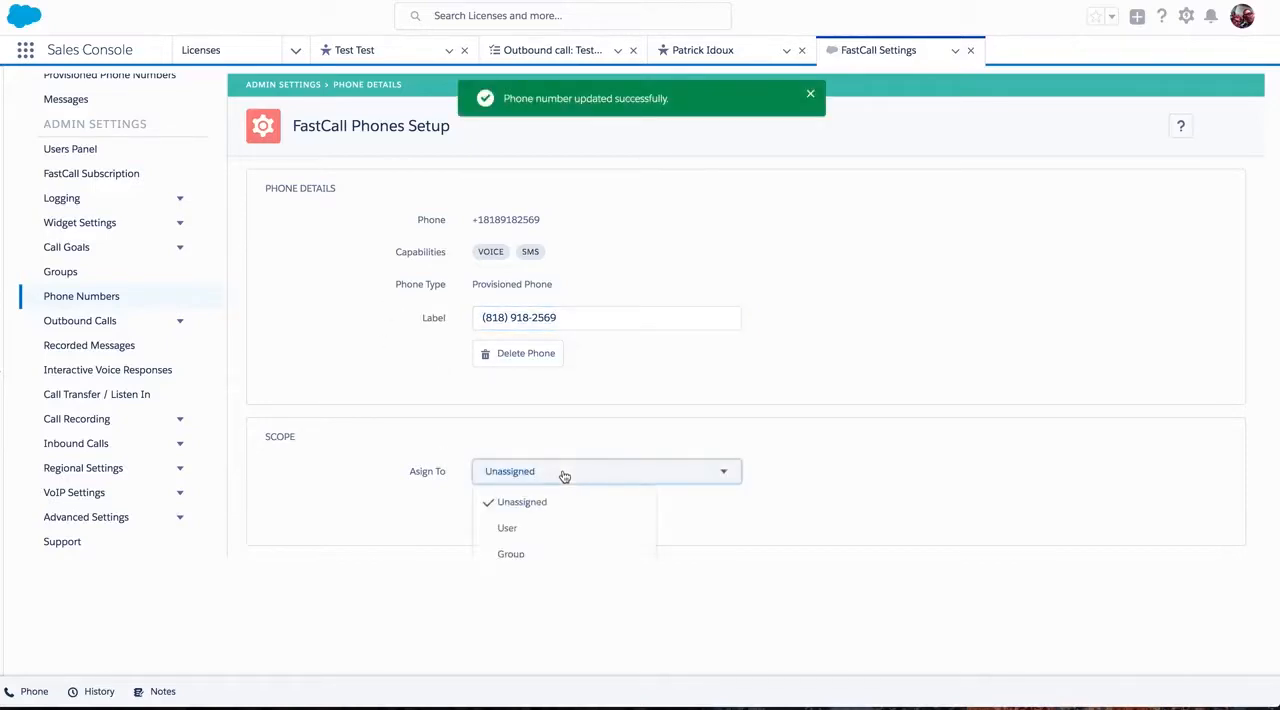
click(551, 528)
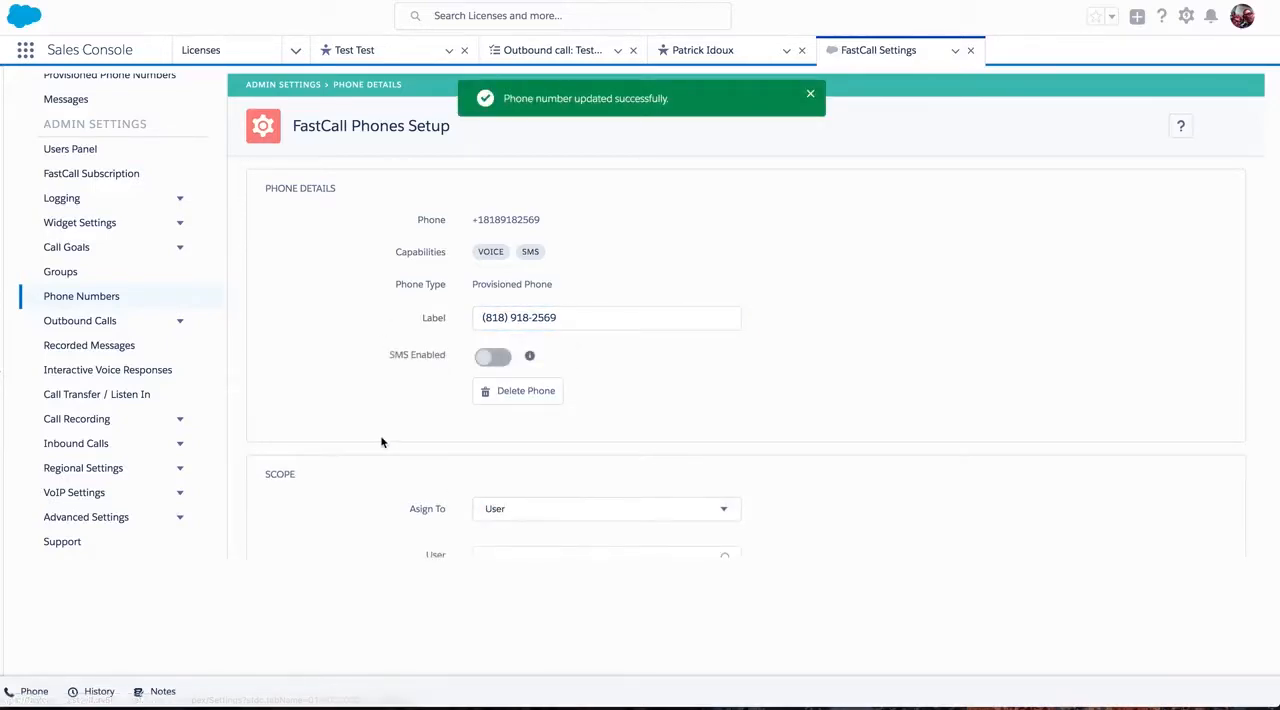
scroll(381, 440, down, 1)
scroll(381, 442, down, 1)
click(511, 355)
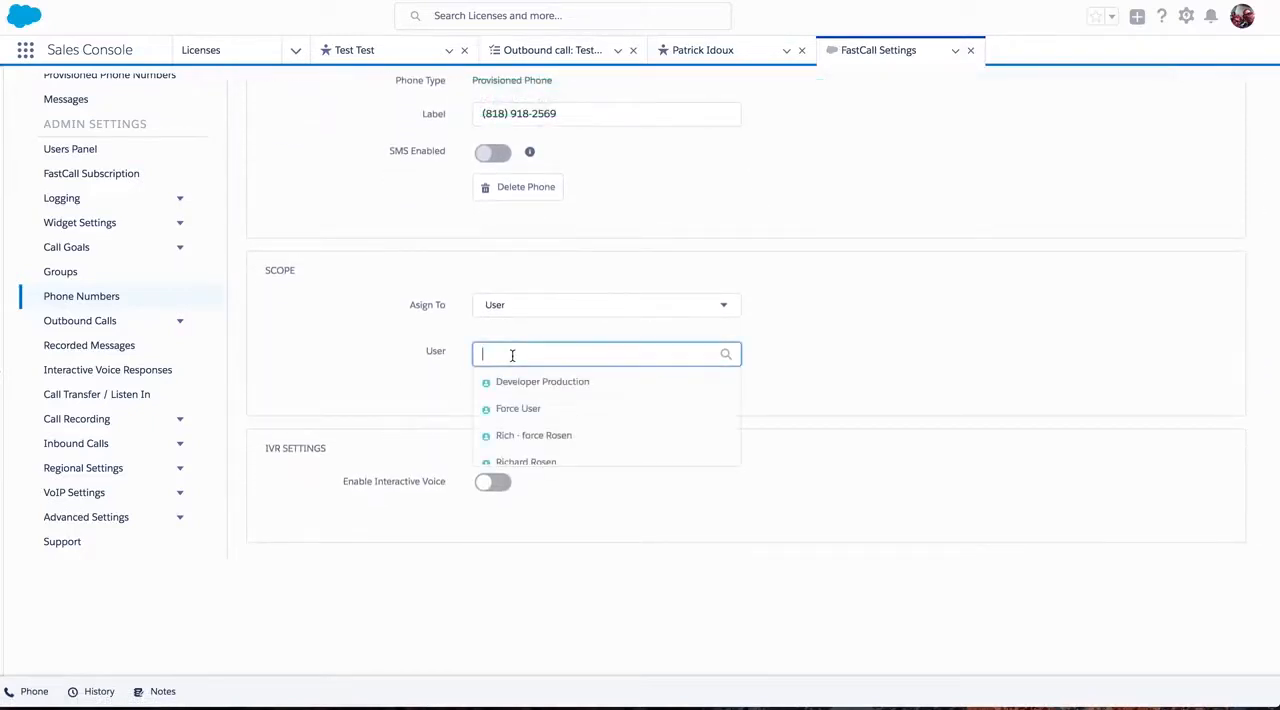
click(511, 435)
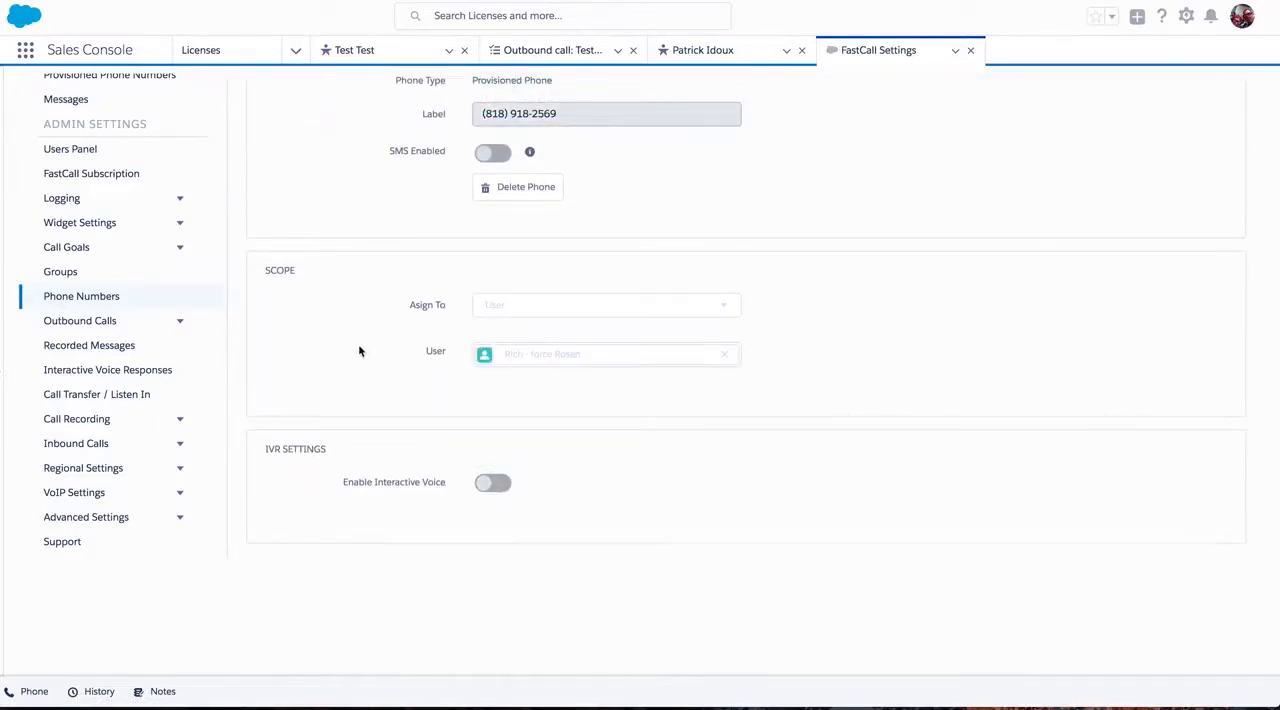
Review the assigned number's Available as Caller ID, SMS Enabled and Enable Interactive Voice settings.
scroll(360, 350, down, 1)
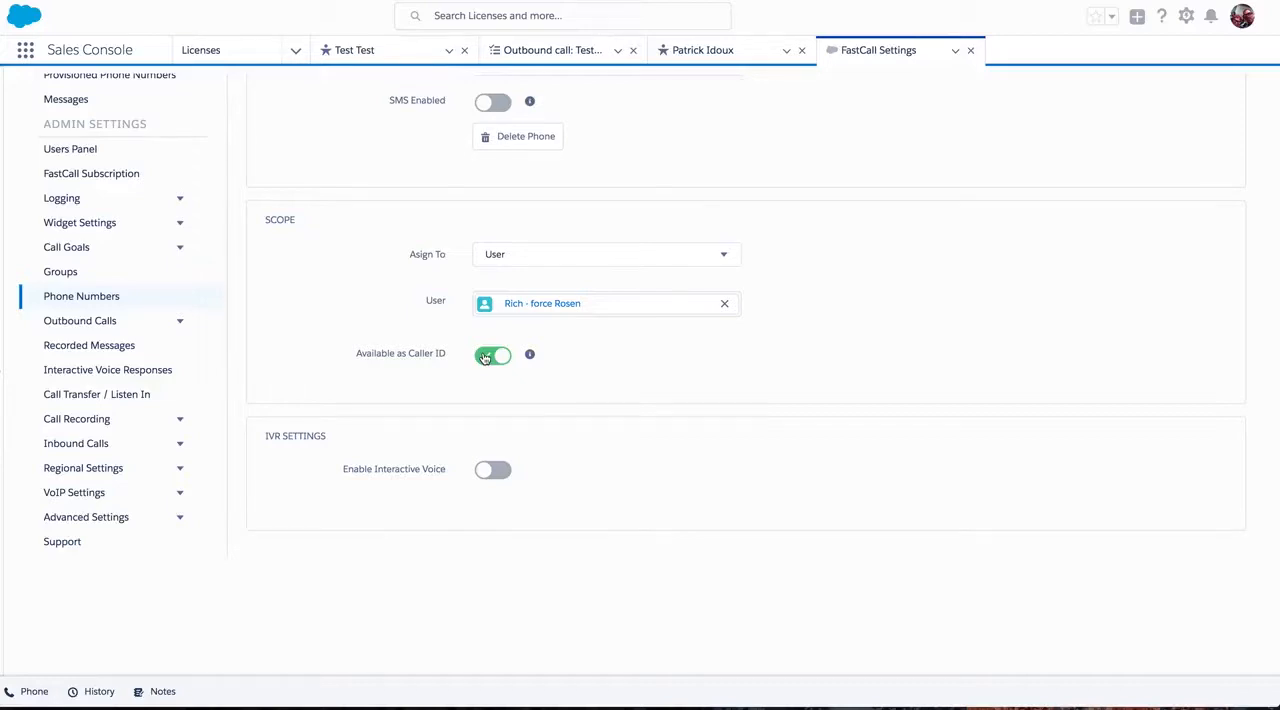
scroll(375, 378, up, 2)
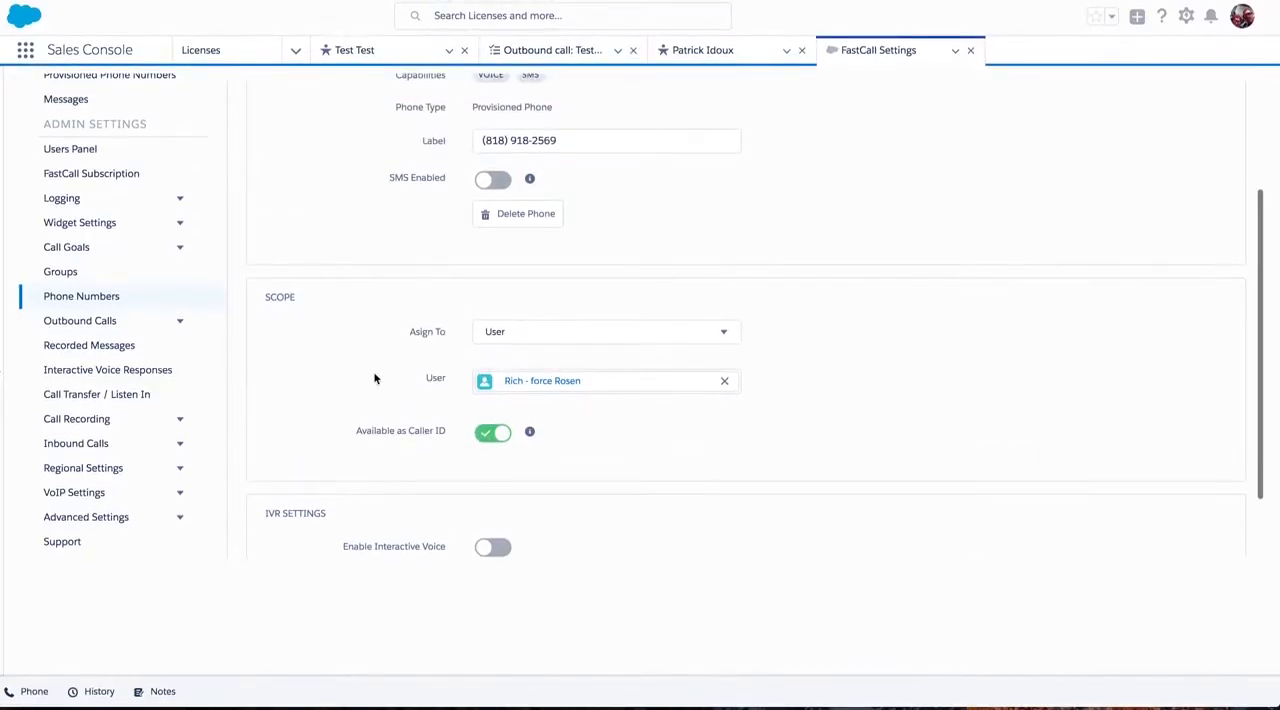
scroll(372, 377, up, 1)
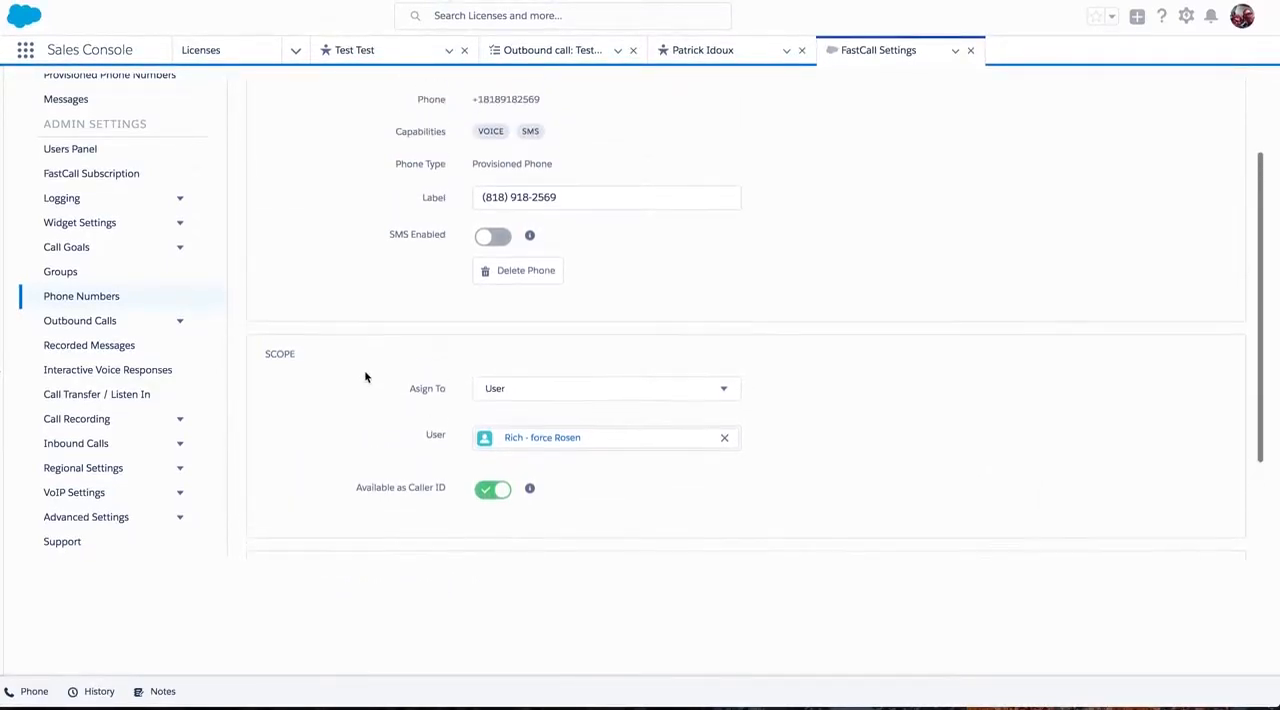
scroll(365, 377, up, 1)
scroll(365, 377, down, 2)
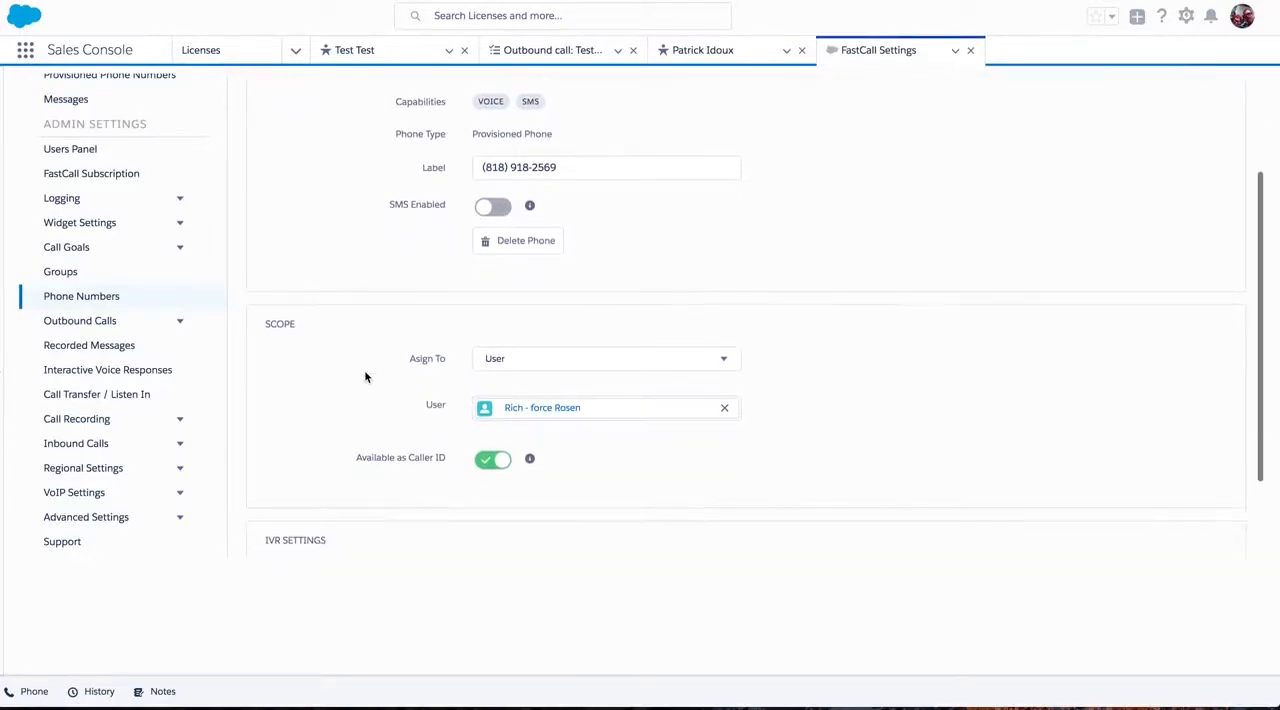
scroll(365, 377, down, 2)
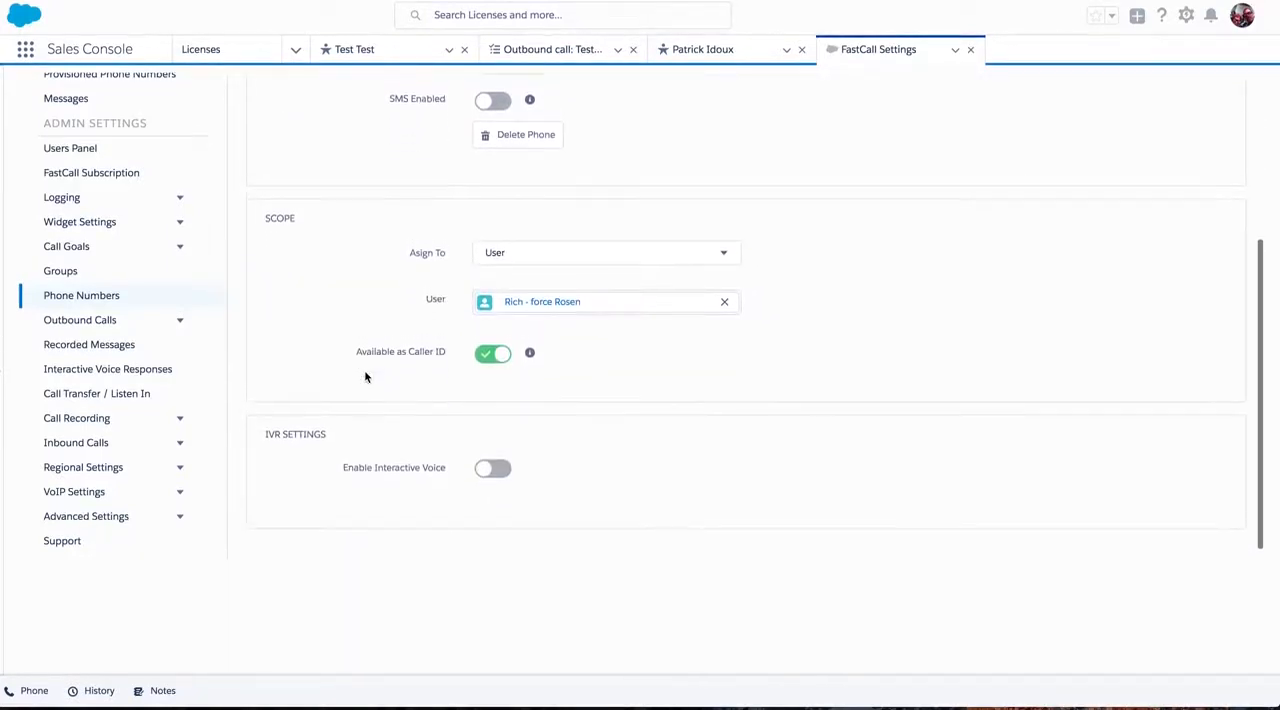
scroll(365, 377, up, 2)
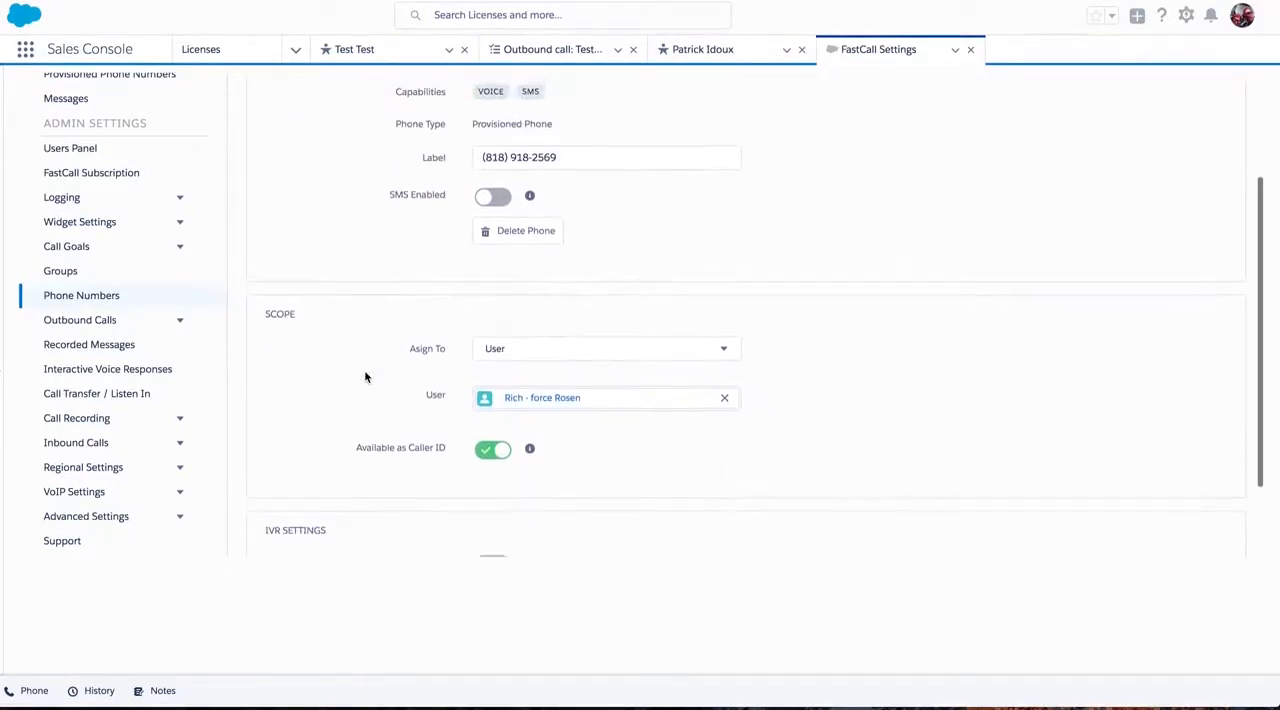
Check the Unassigned, User and Group assignment options, and reselect the same user for the phone number.
click(650, 365)
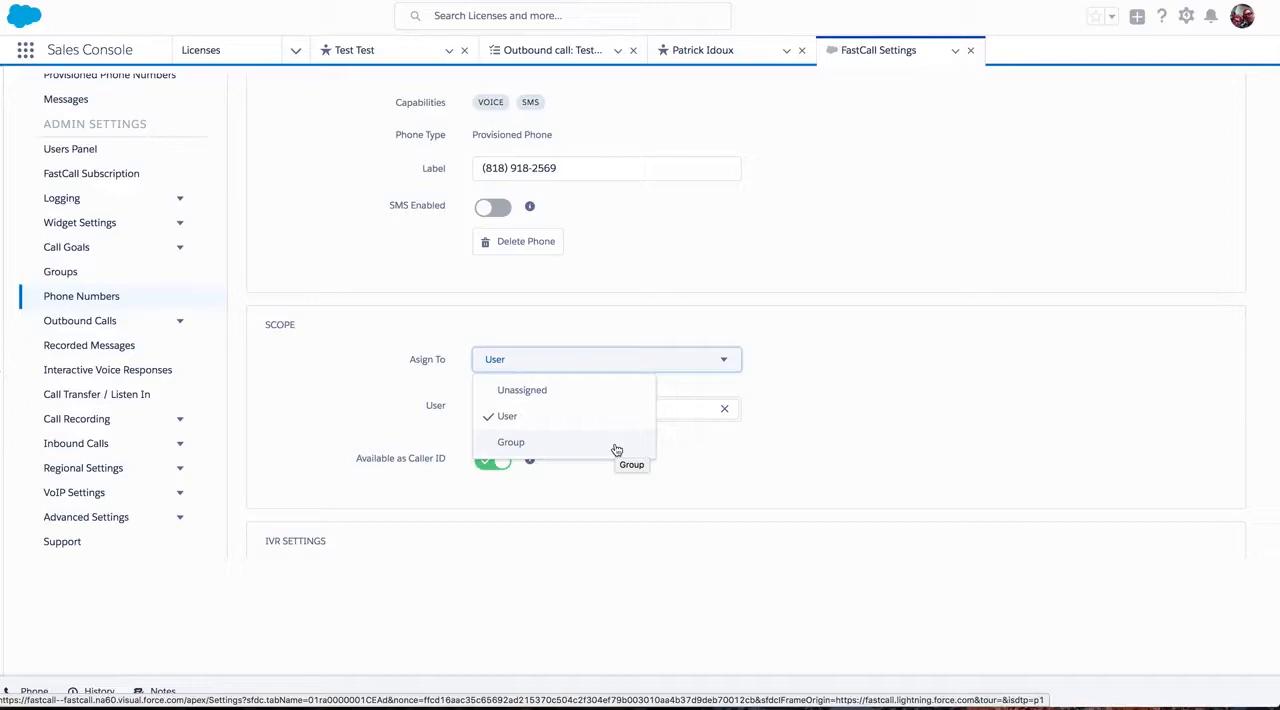
click(354, 411)
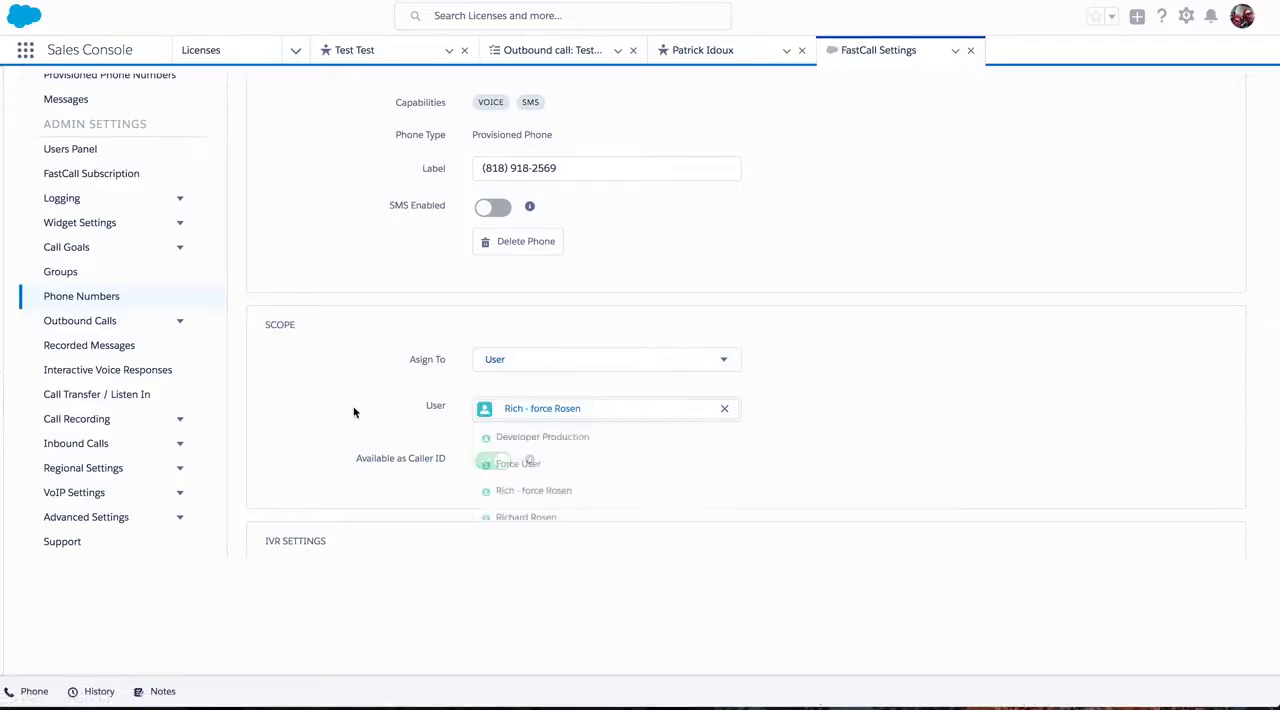
click(354, 412)
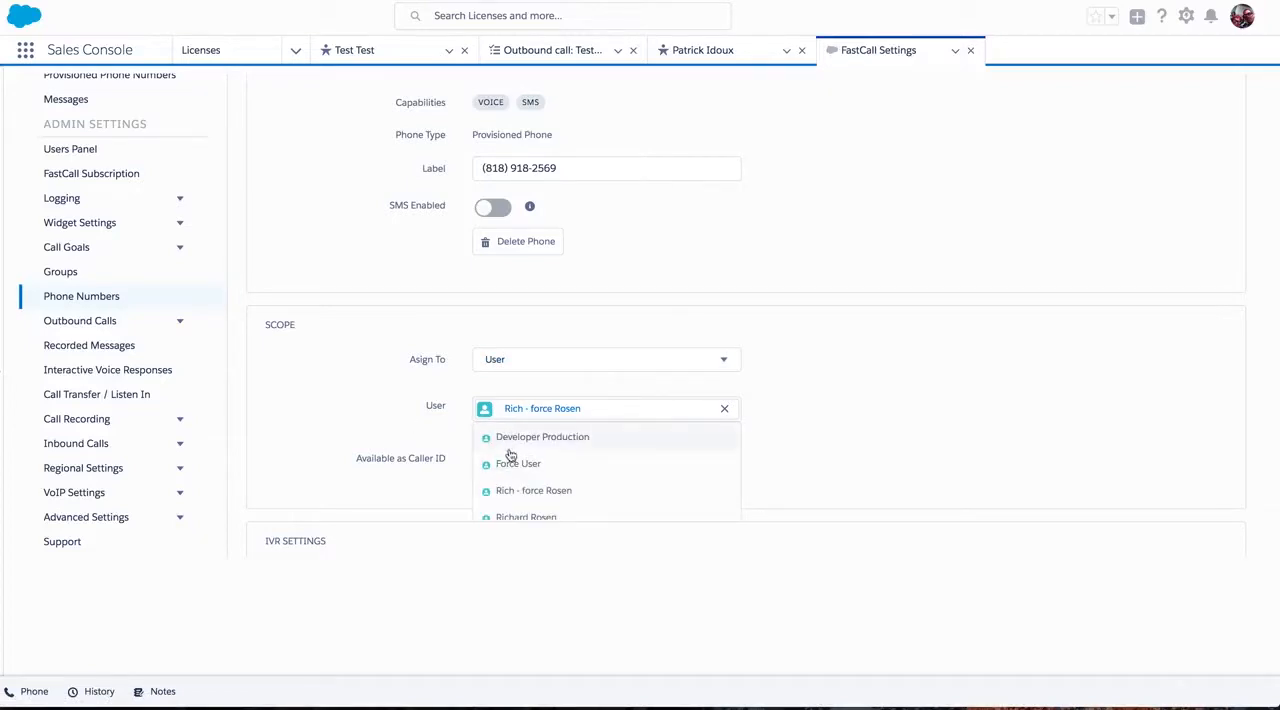
click(505, 490)
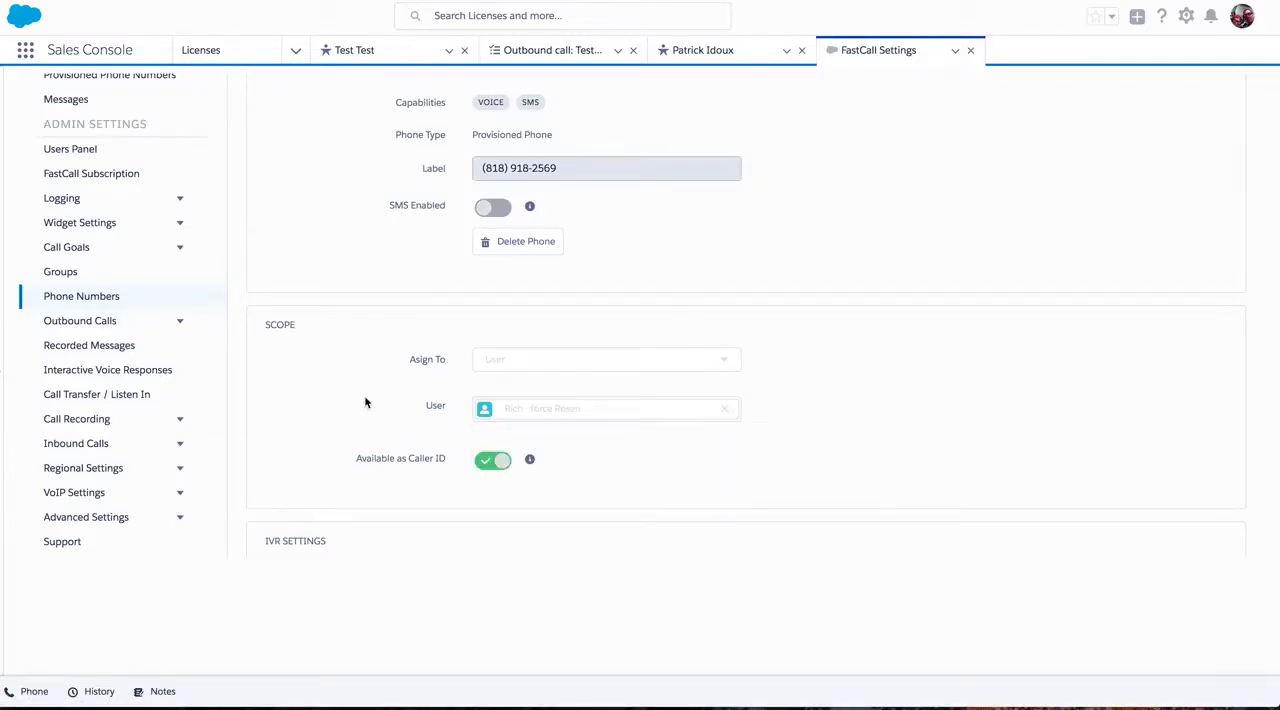
Examine the phone details and scope settings, including what Available as Caller ID means.
scroll(365, 402, down, 2)
scroll(365, 402, up, 3)
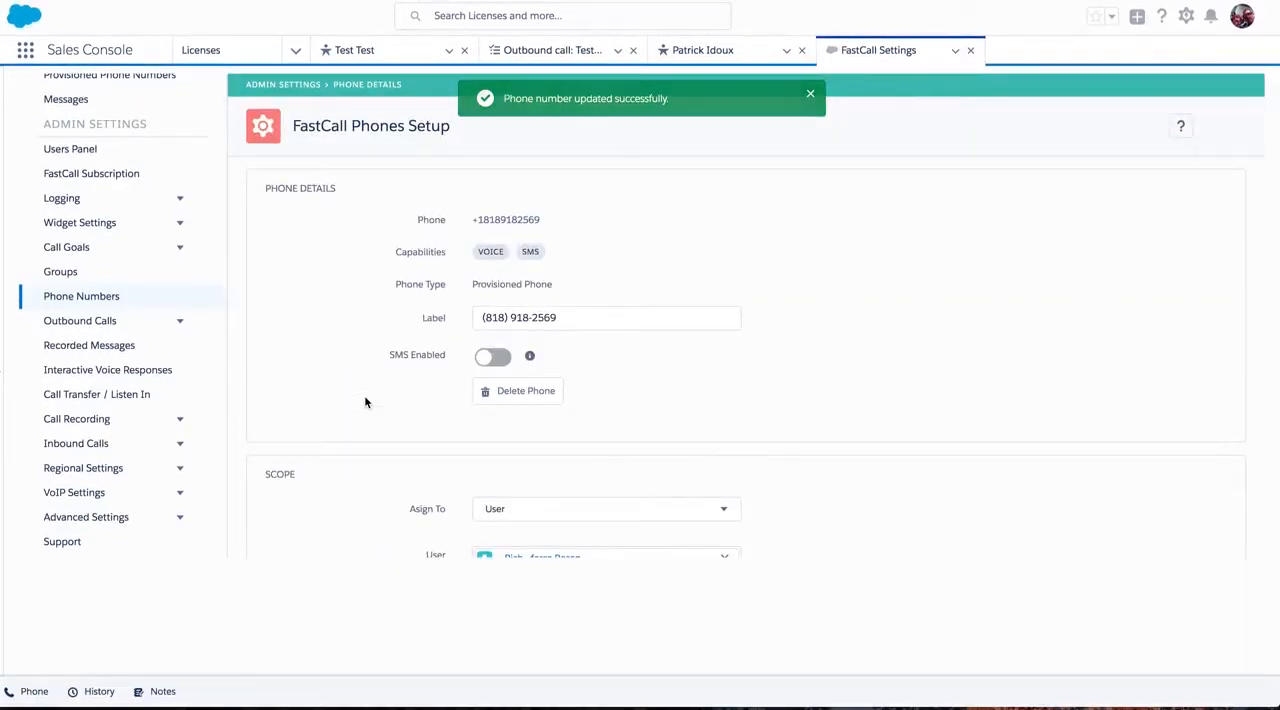
scroll(365, 402, down, 2)
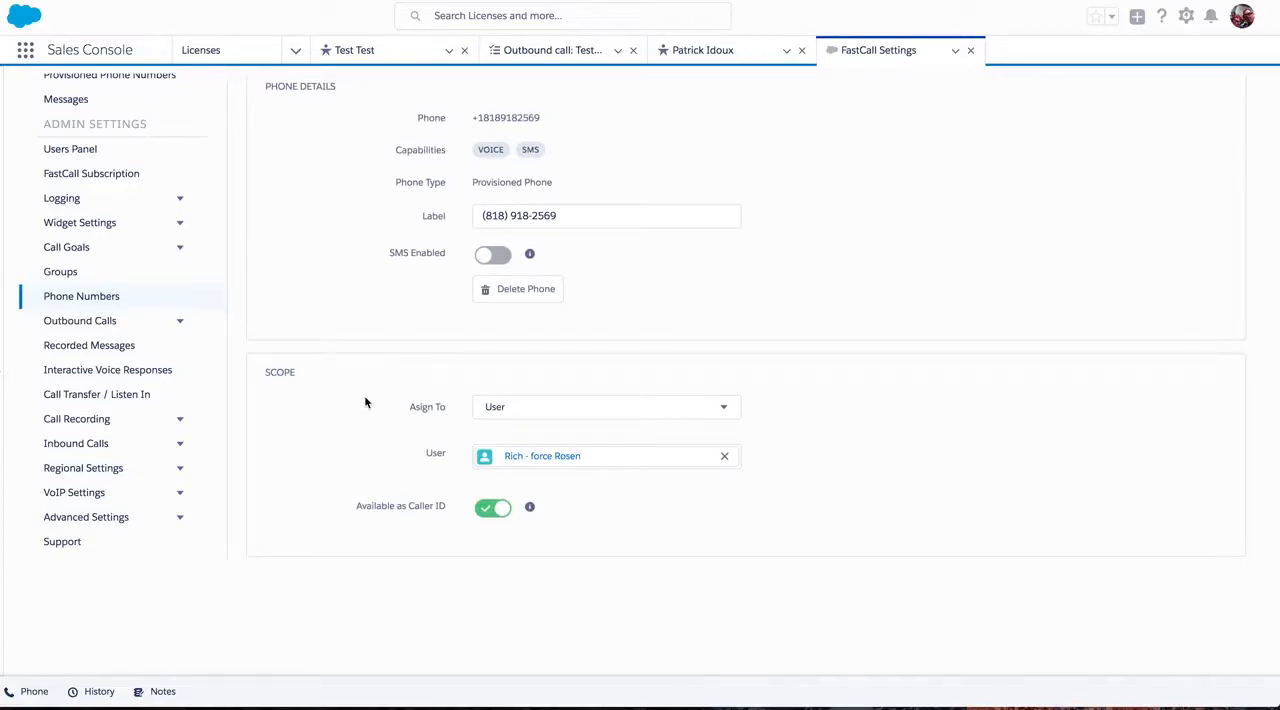
scroll(365, 402, up, 1)
mouse_move(530, 543)
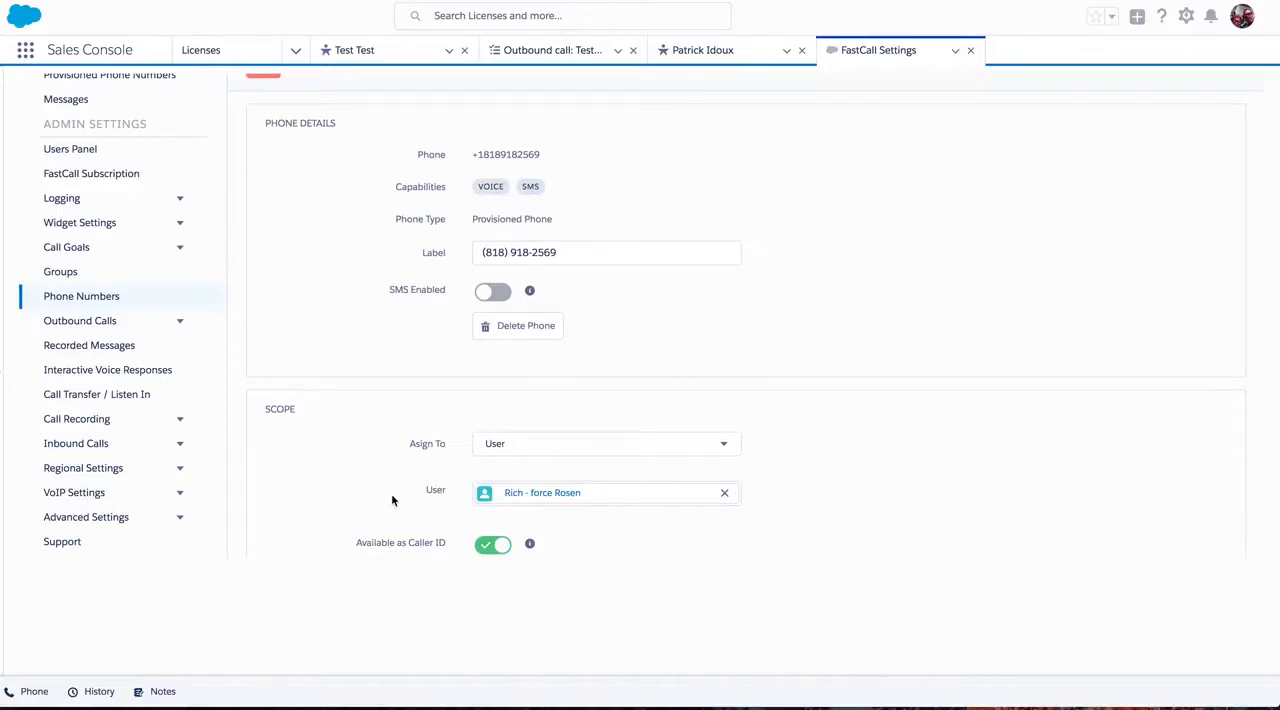
scroll(349, 398, up, 3)
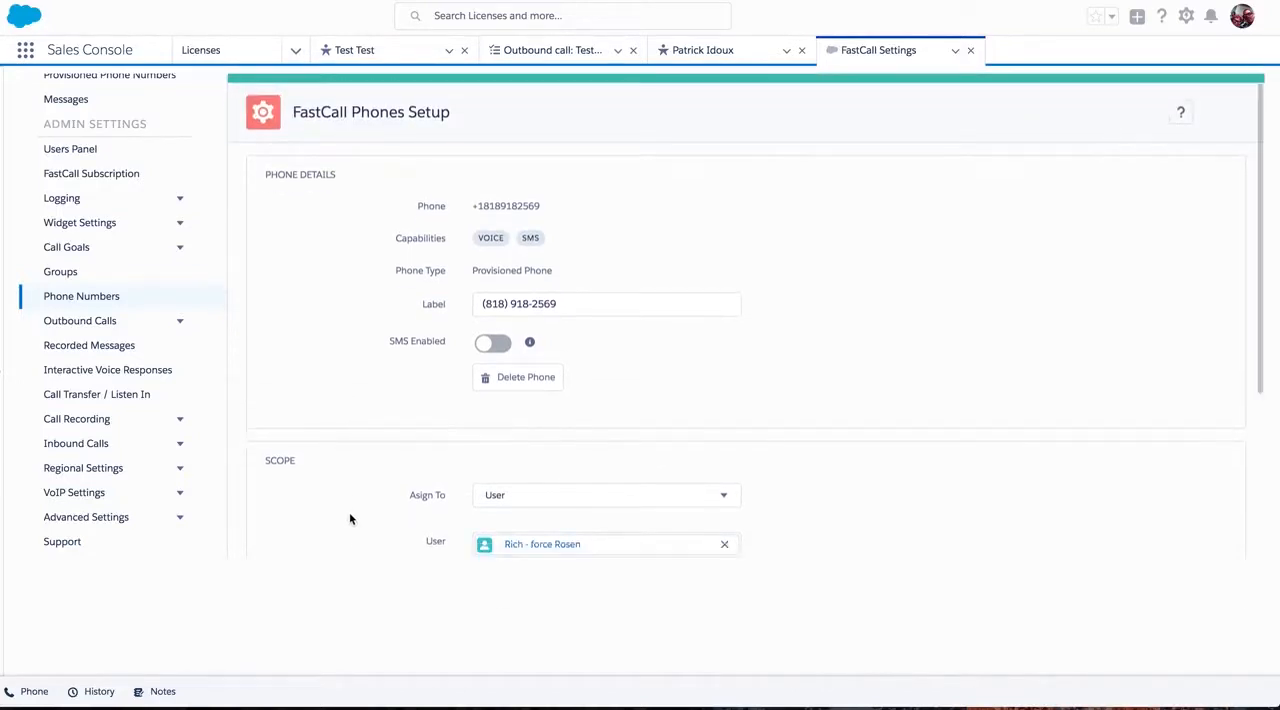
scroll(349, 521, down, 3)
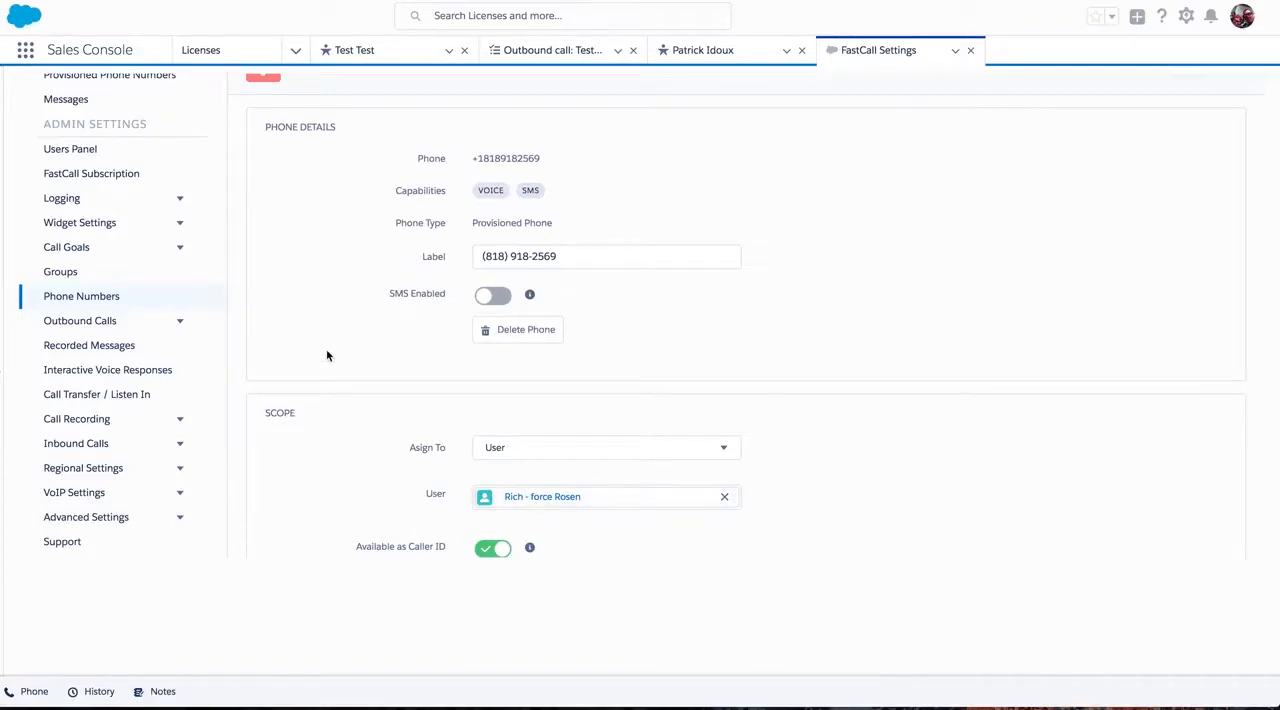
Open the assigned user's settings from the Users Panel and review the status, extension, group membership and profile options.
scroll(150, 278, up, 1)
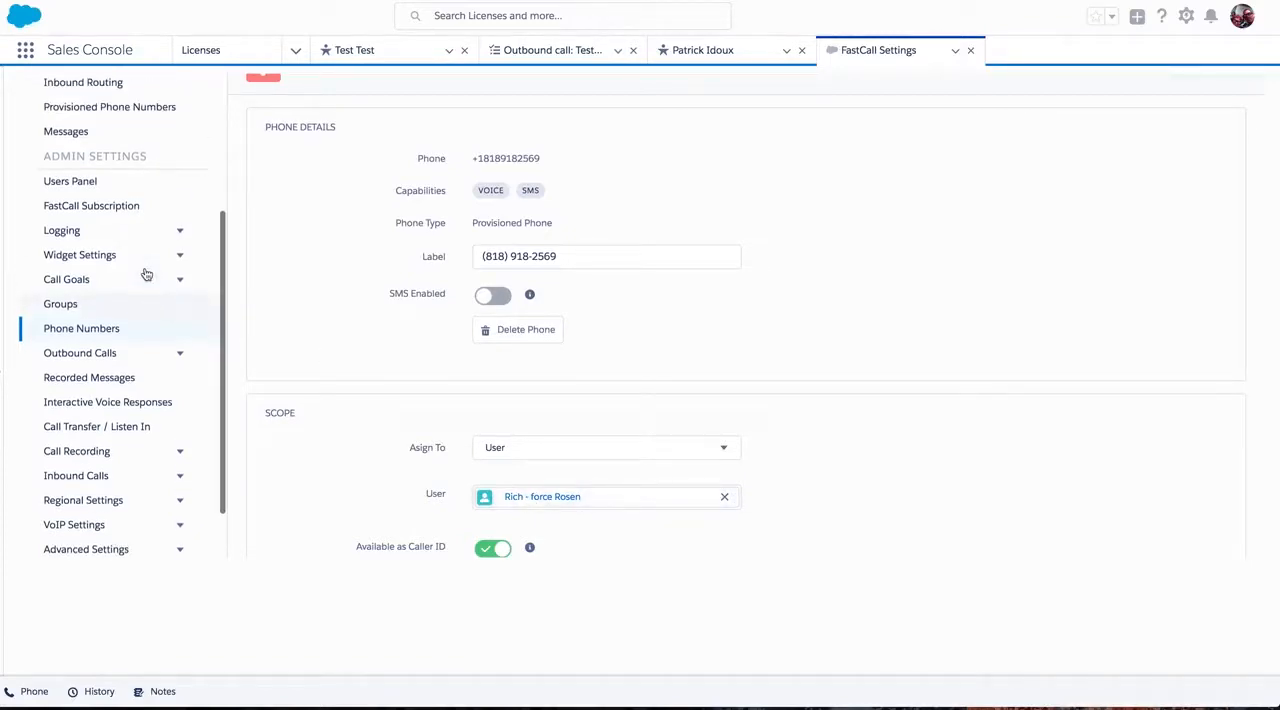
click(72, 186)
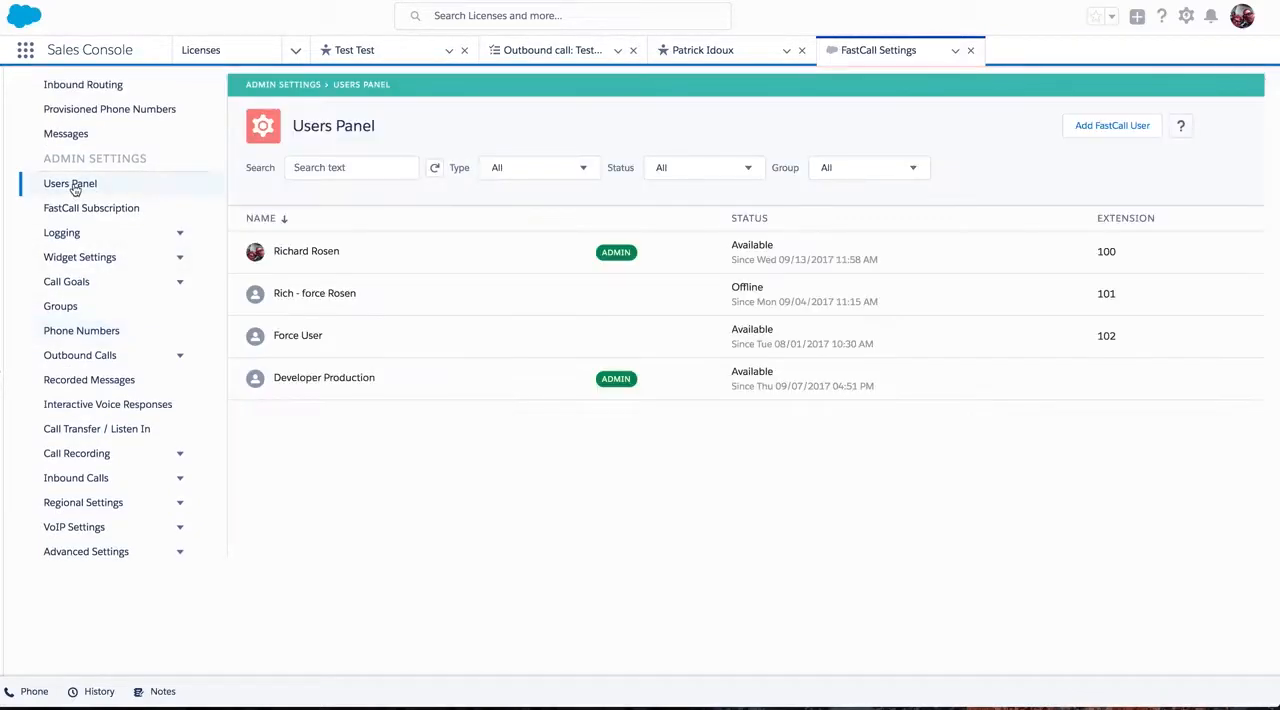
click(296, 296)
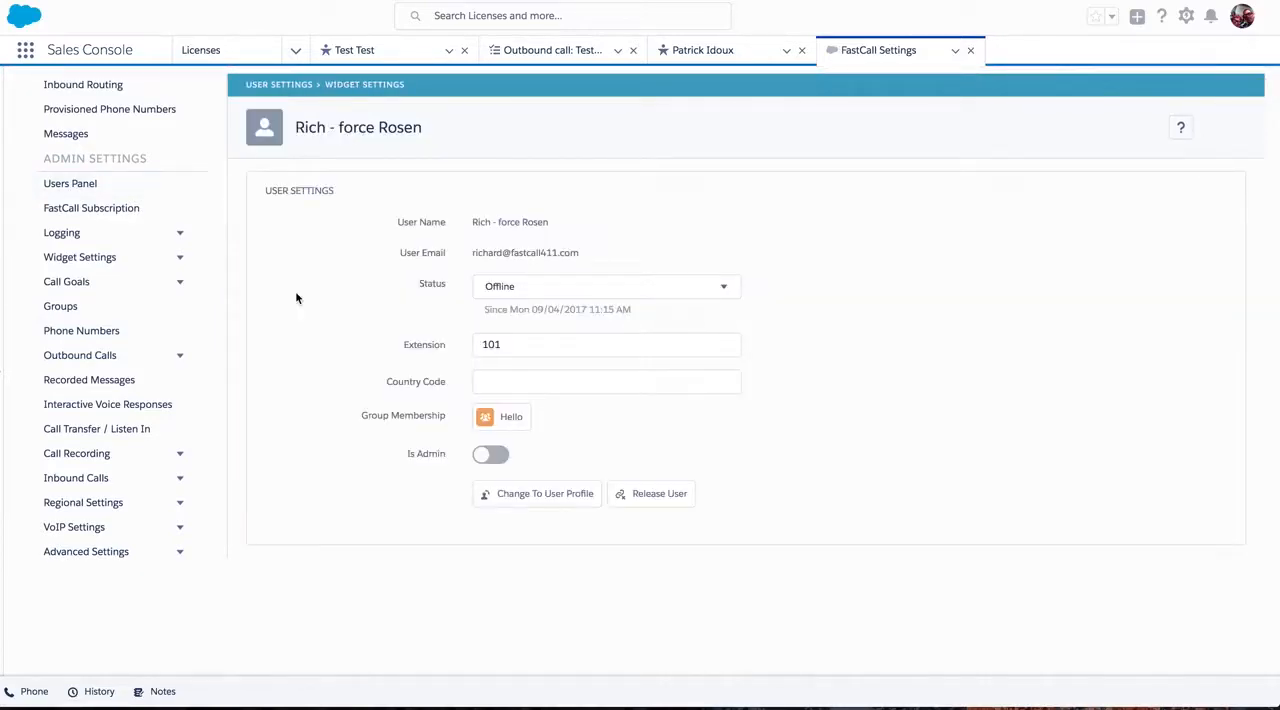
scroll(296, 297, down, 2)
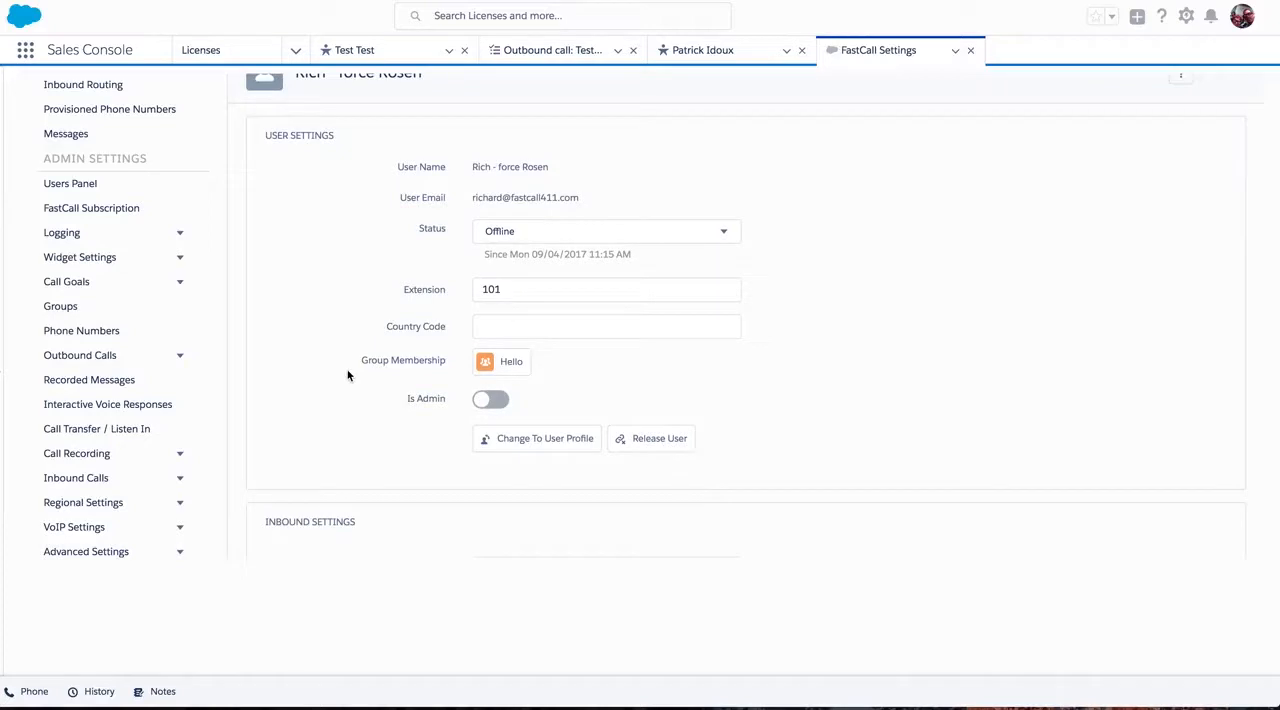
scroll(340, 373, up, 2)
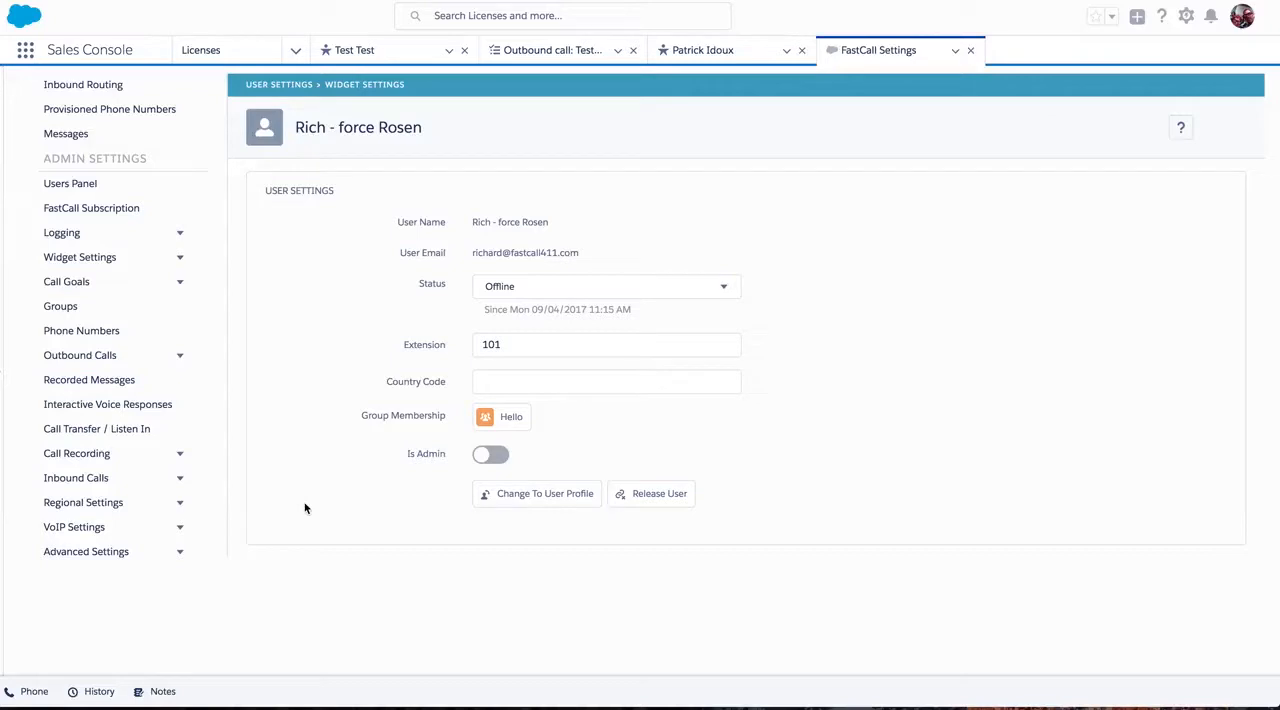
Change to the selected user's profile and review the user's devices and inbound routing.
click(542, 497)
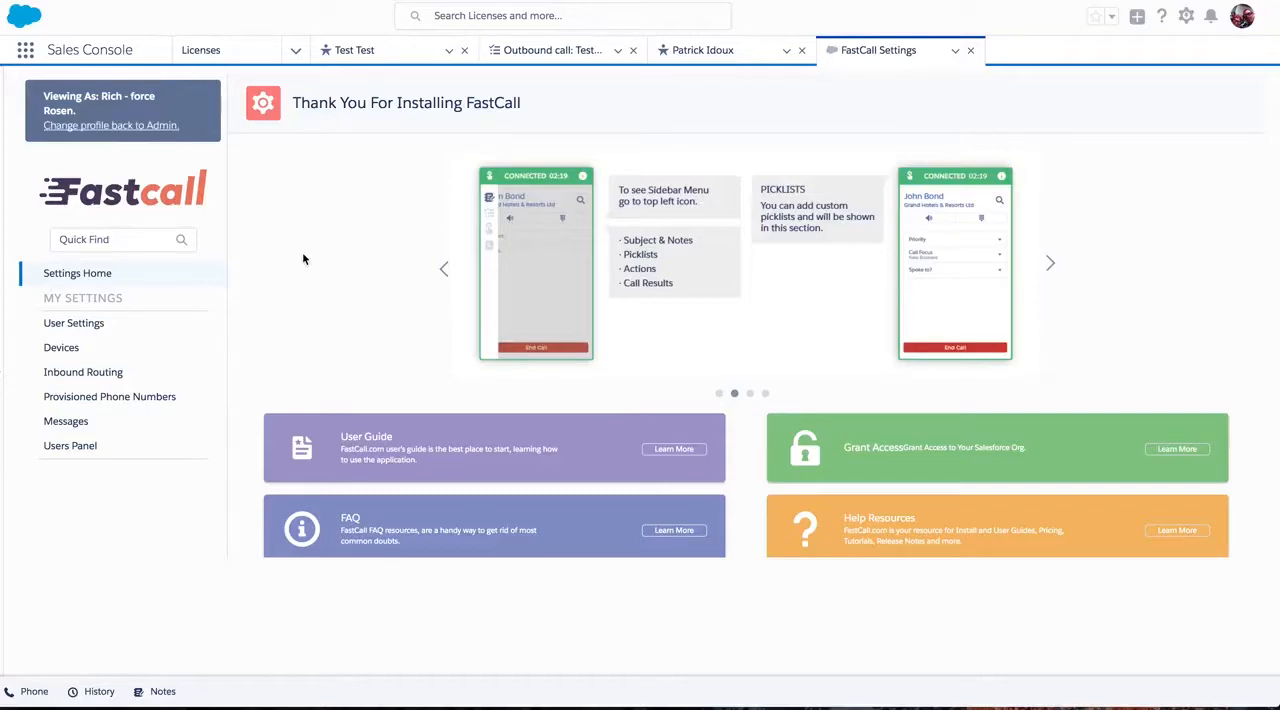
click(59, 349)
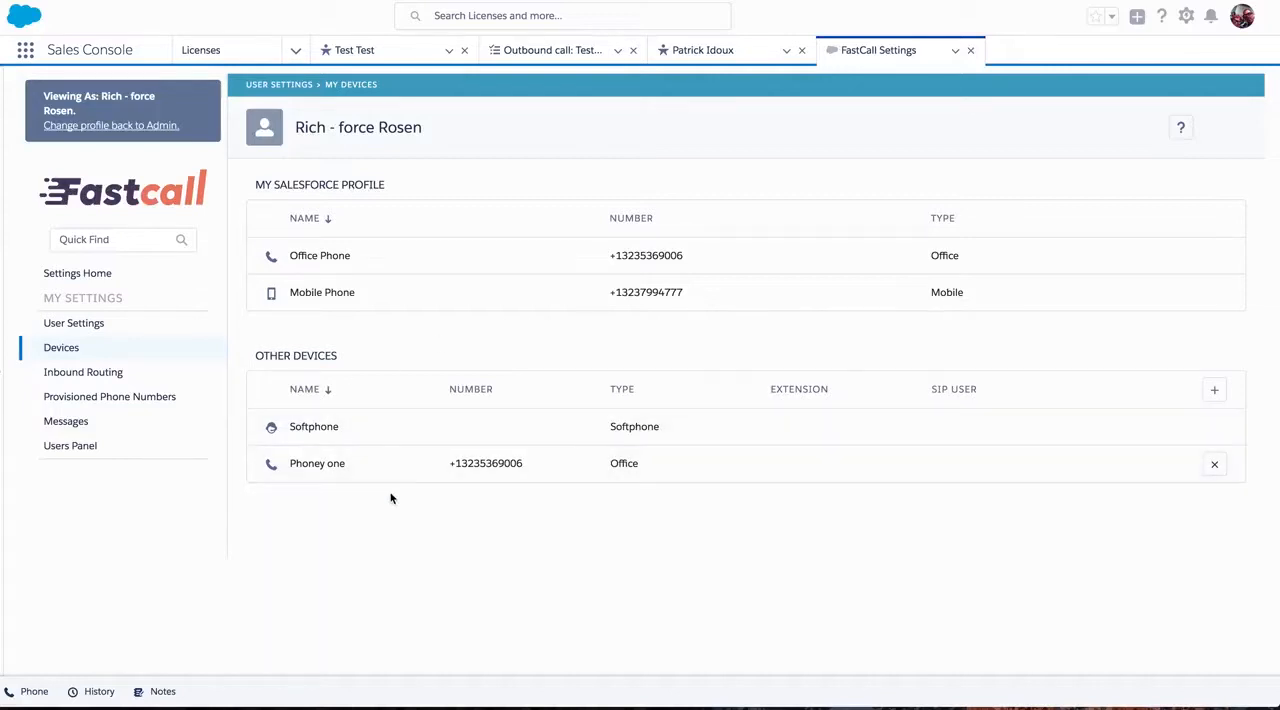
click(105, 376)
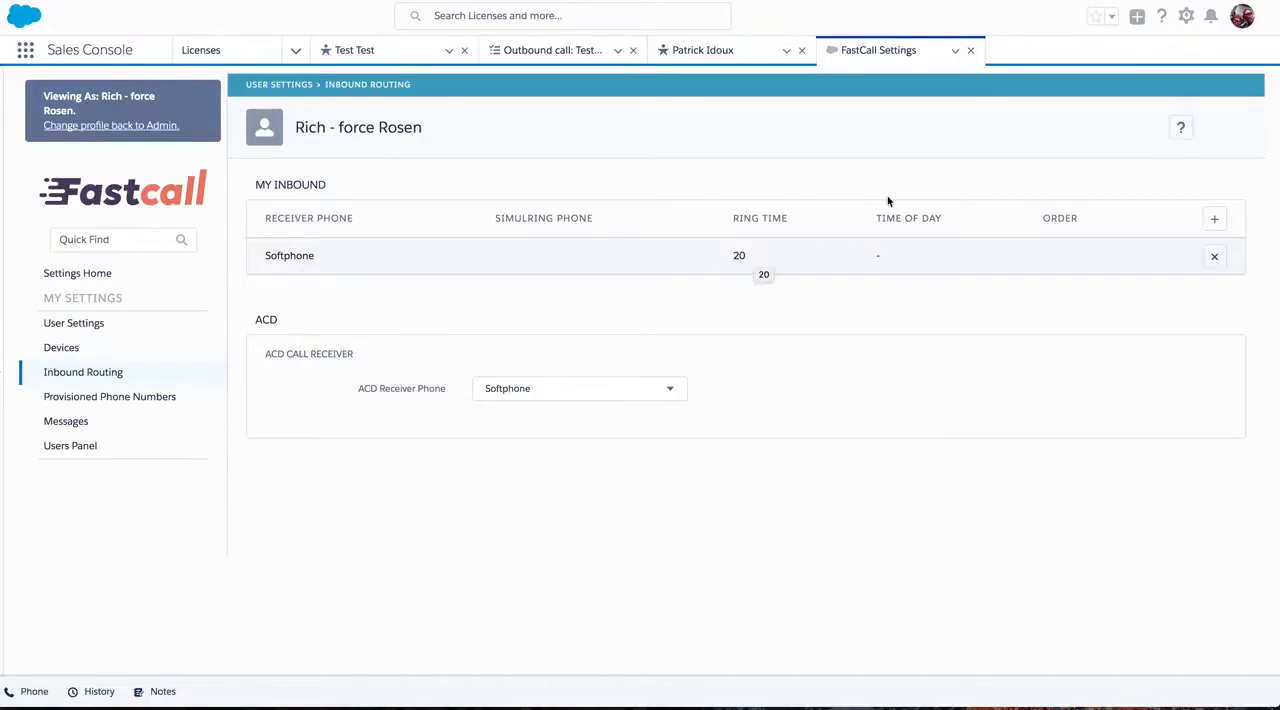
Add an inbound route that receives calls on the Mobile Phone, simulrings the Office Phone and has a ring time of 20.
click(1215, 218)
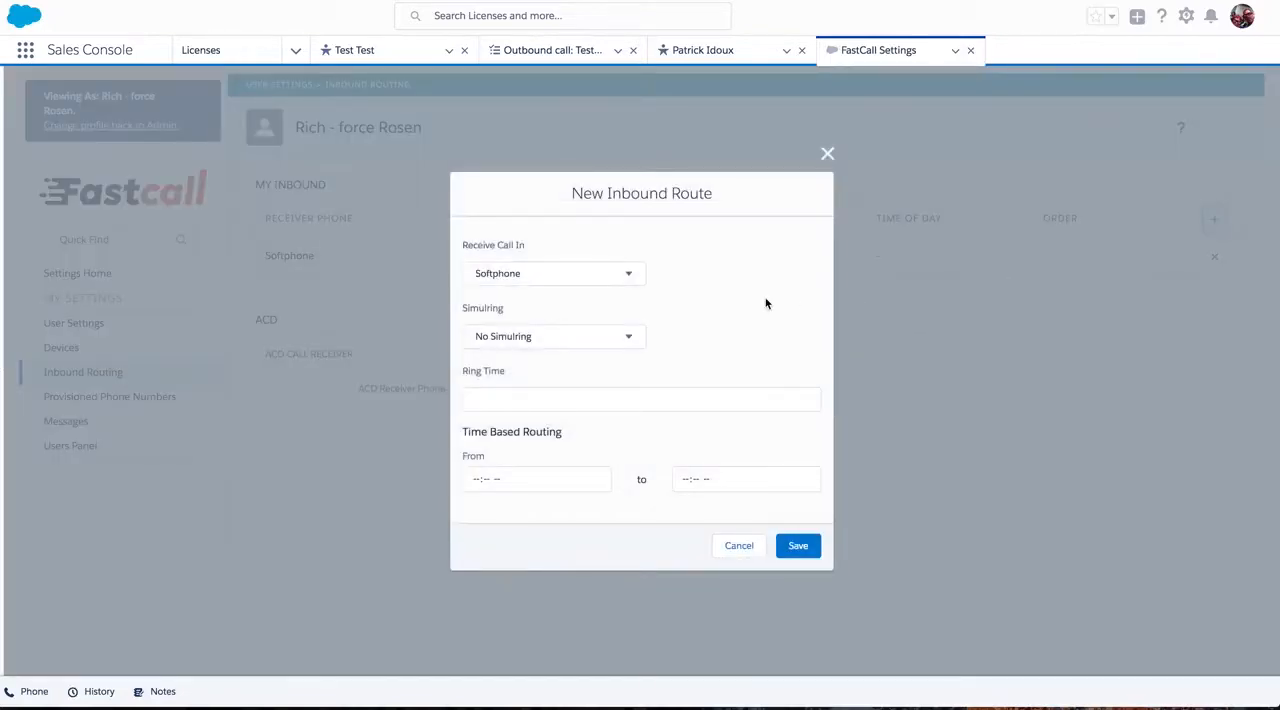
click(629, 275)
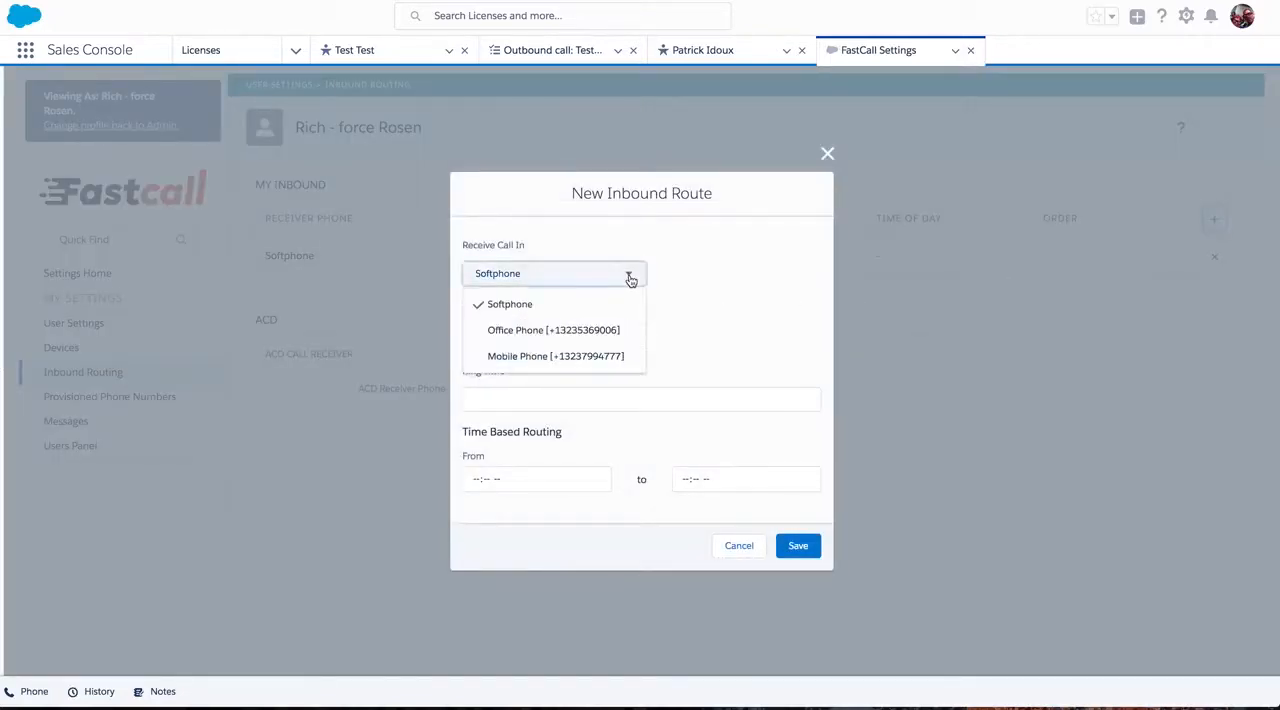
click(598, 357)
click(616, 339)
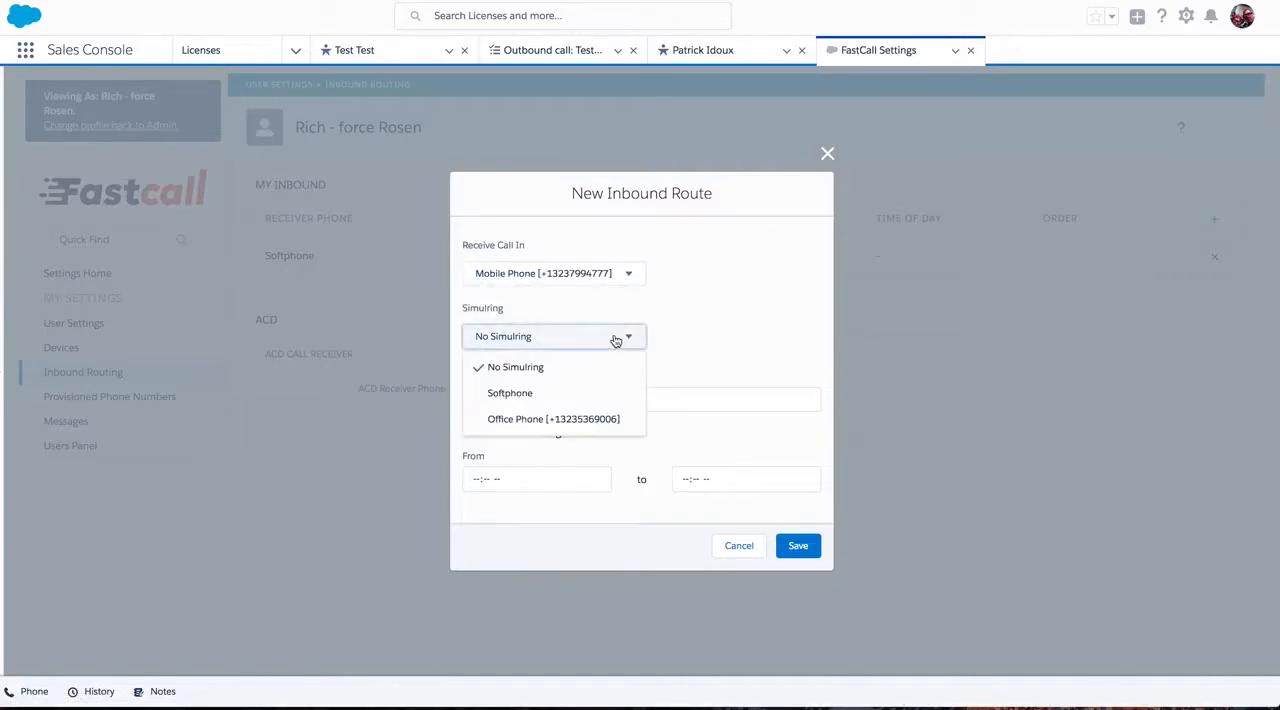
click(580, 419)
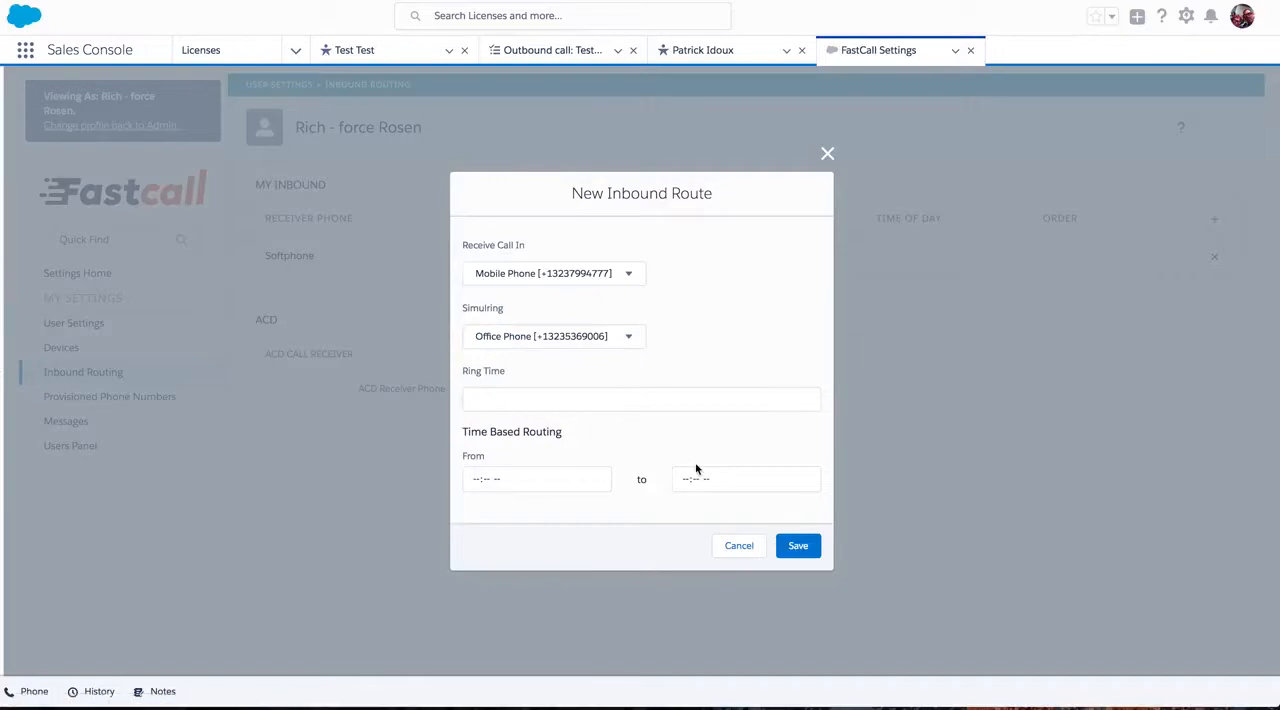
click(618, 399)
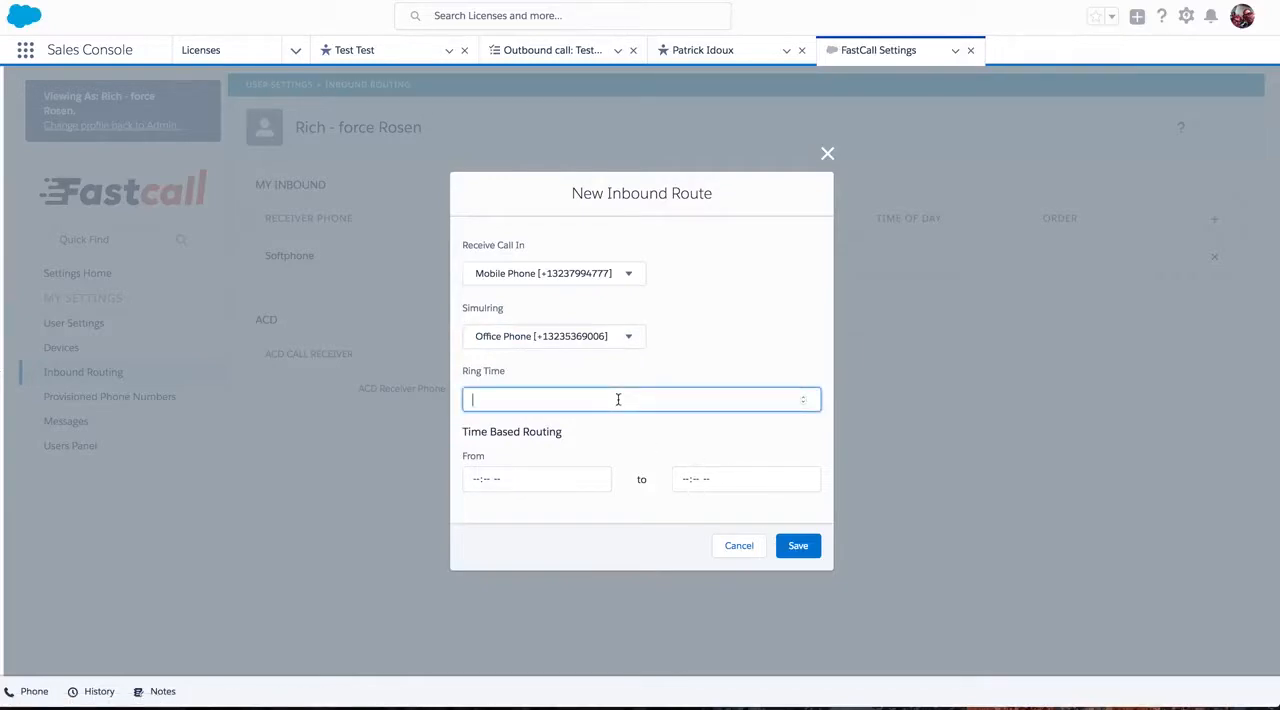
text(20)
click(805, 550)
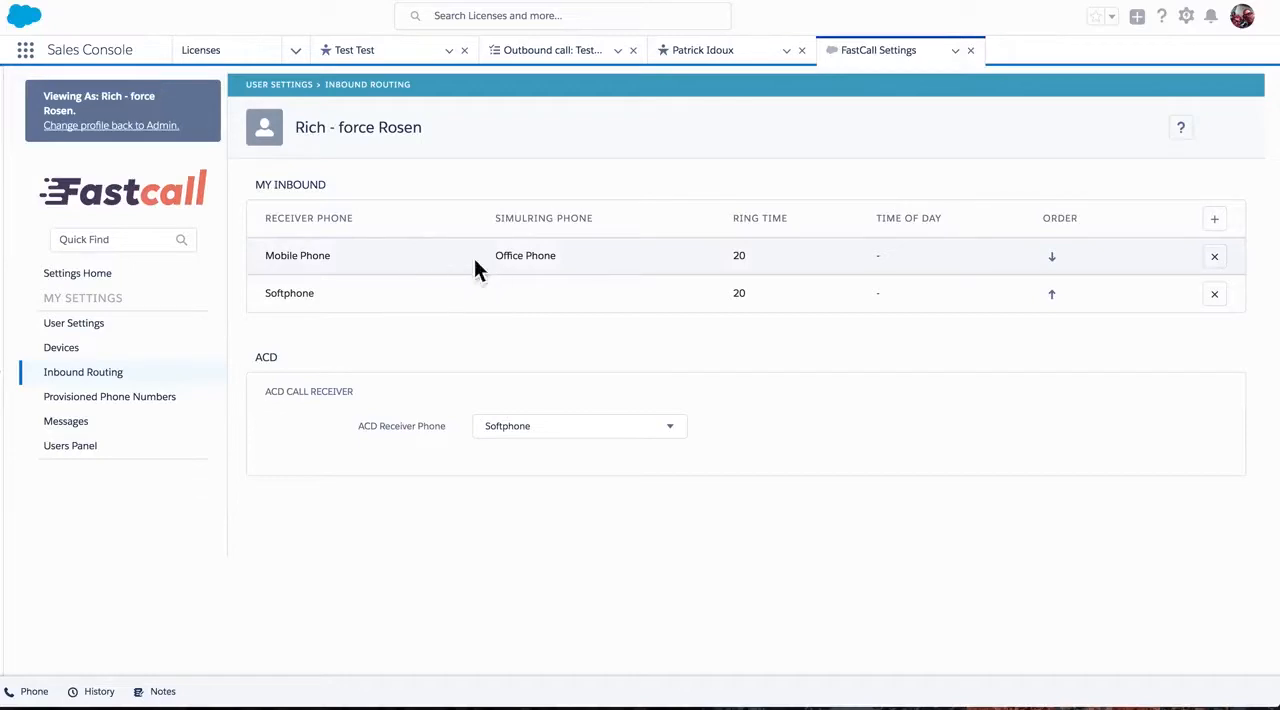
Delete the Softphone inbound route and check the ACD Receiver Phone options.
click(1214, 294)
click(845, 412)
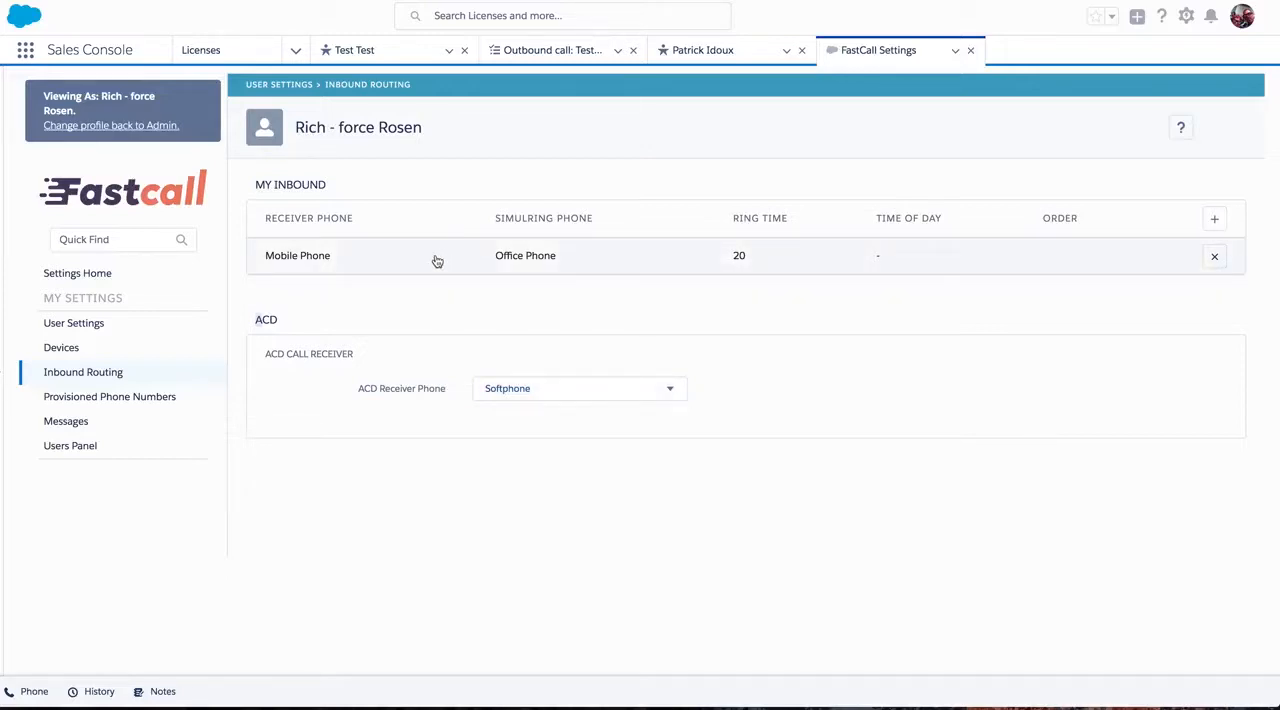
click(545, 392)
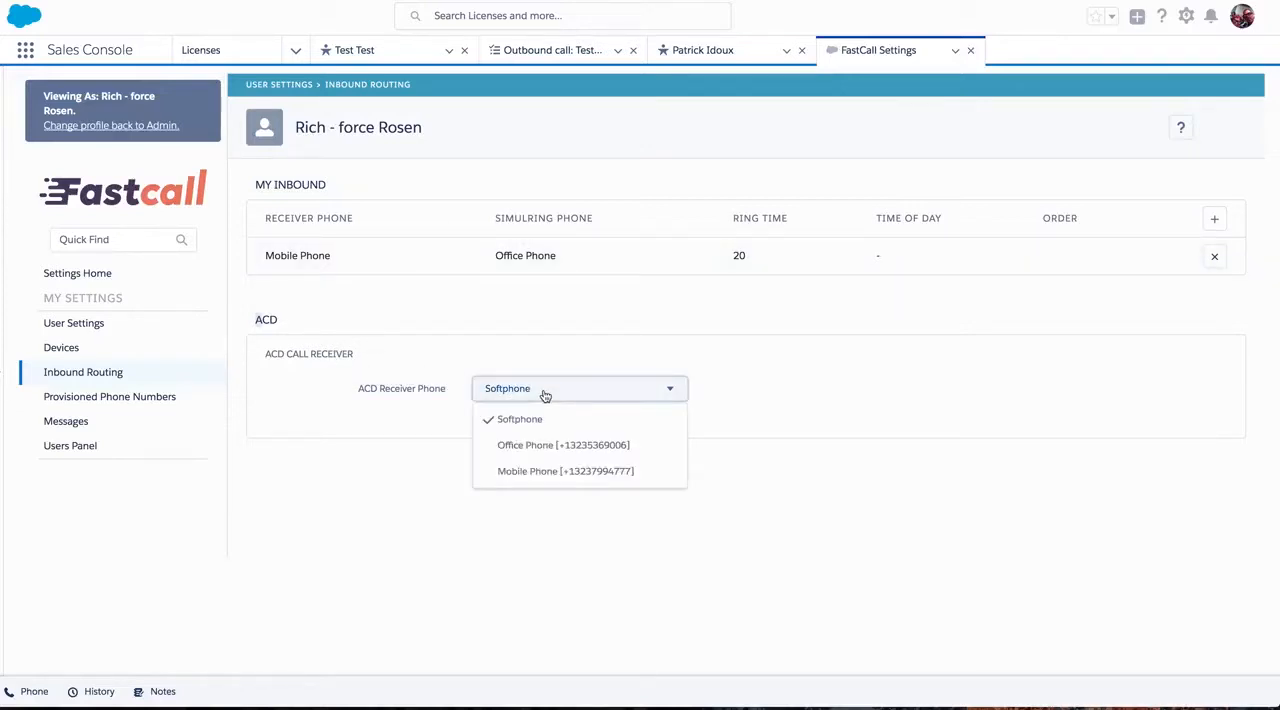
click(552, 303)
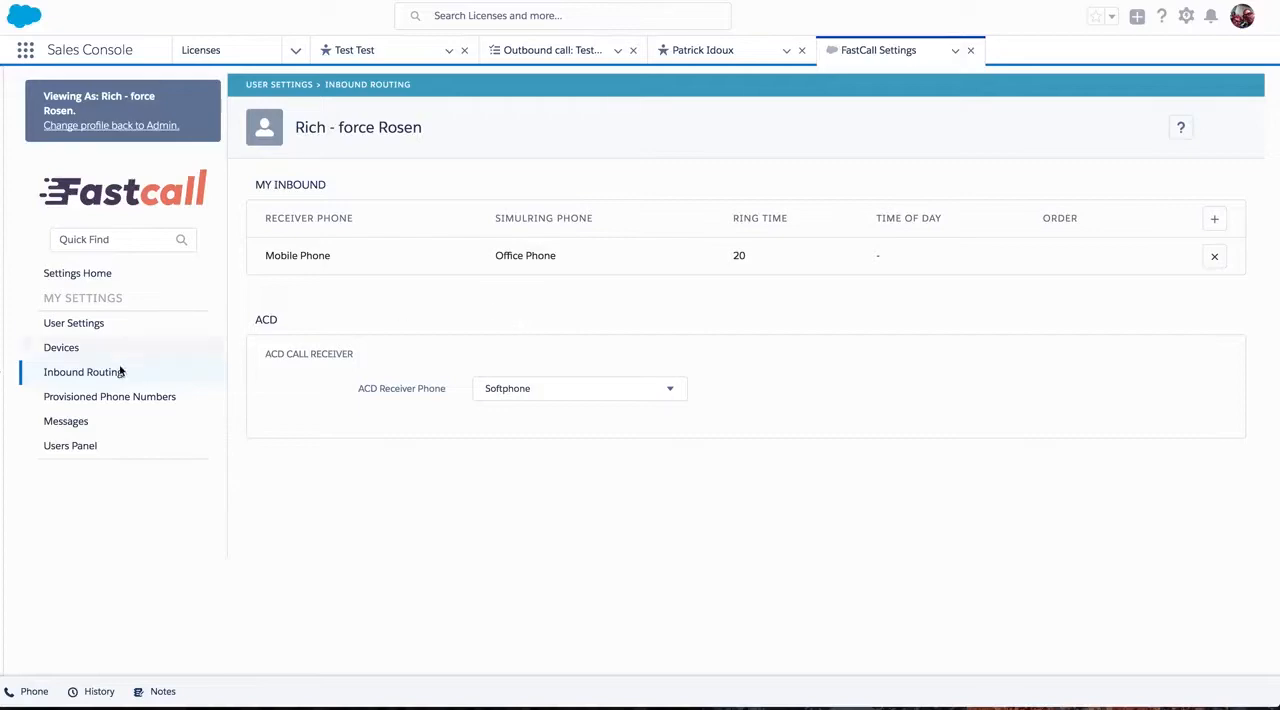
Enable voicemail in the user's settings and choose "3rd level - second call transfer" as the voicemail message.
click(75, 330)
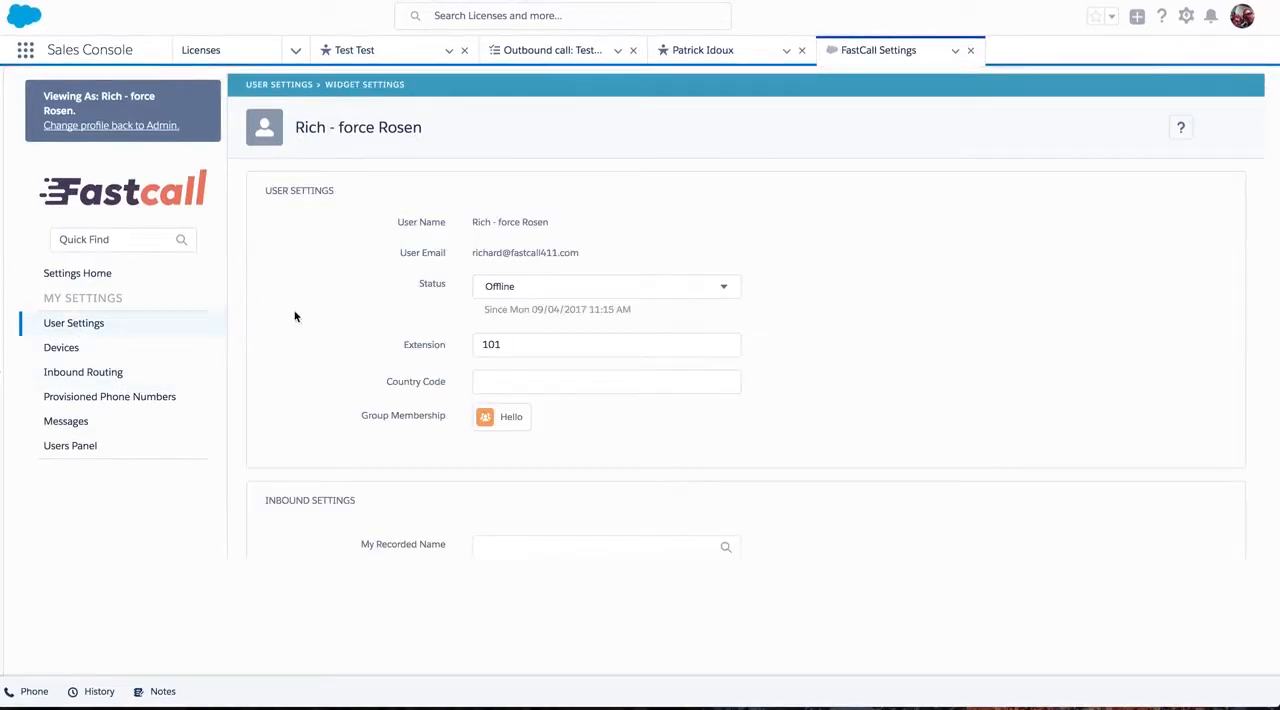
scroll(292, 318, down, 3)
scroll(292, 318, down, 5)
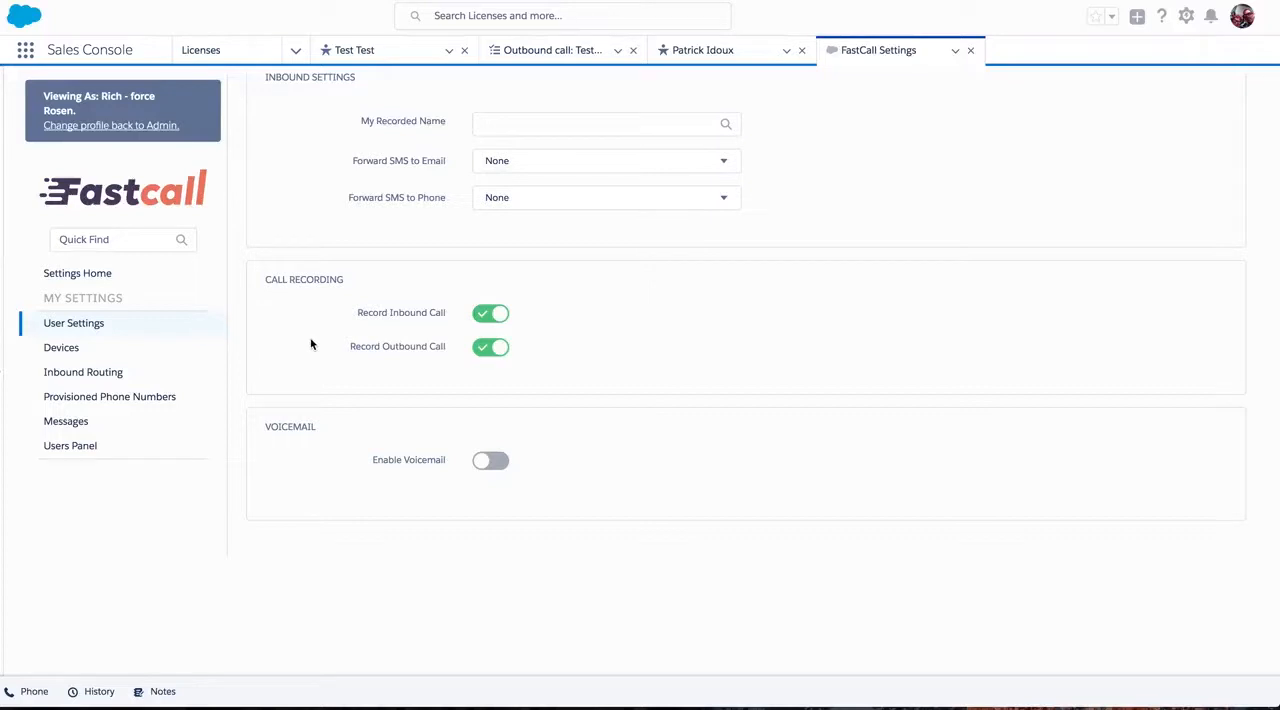
click(491, 460)
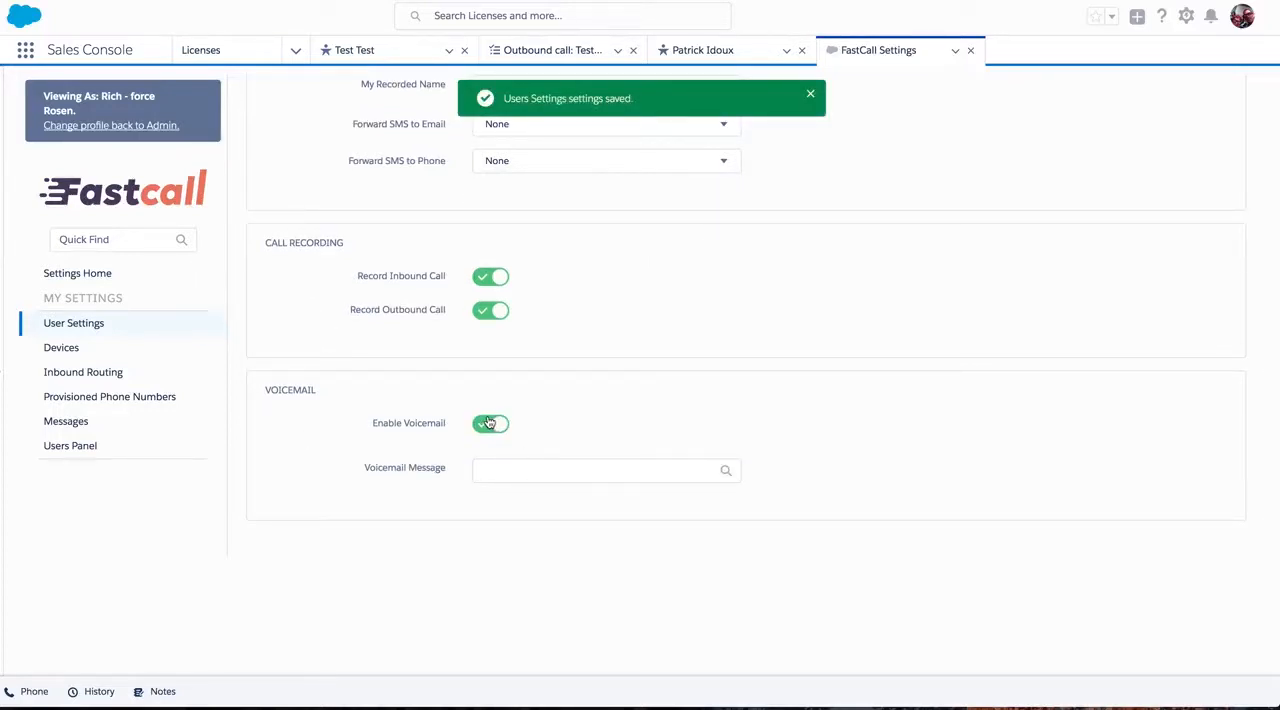
scroll(410, 385, up, 1)
scroll(346, 414, down, 1)
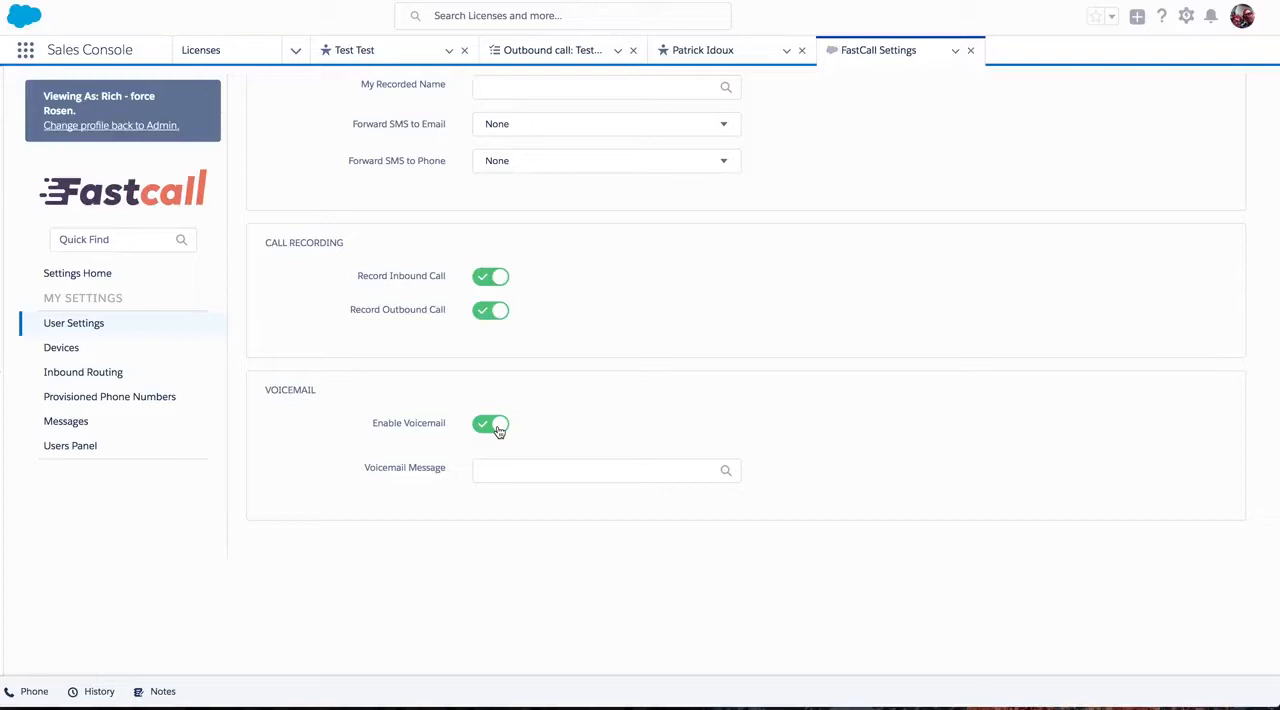
click(491, 468)
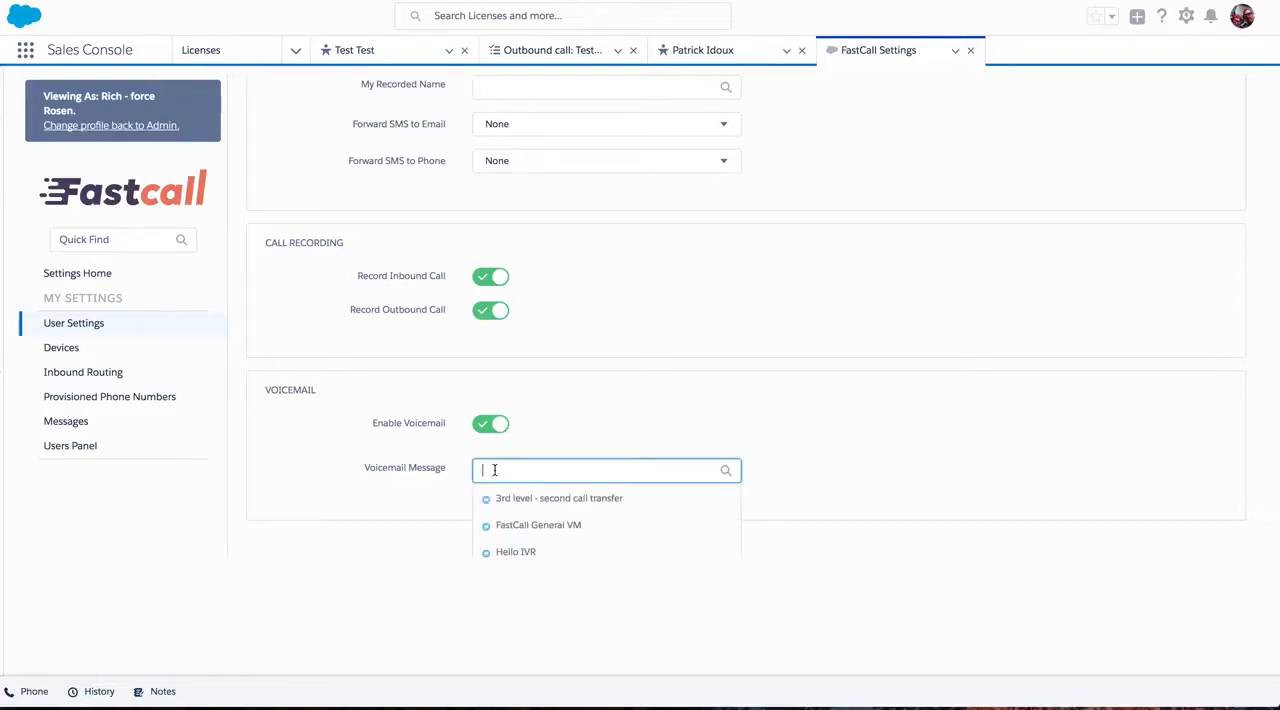
click(489, 498)
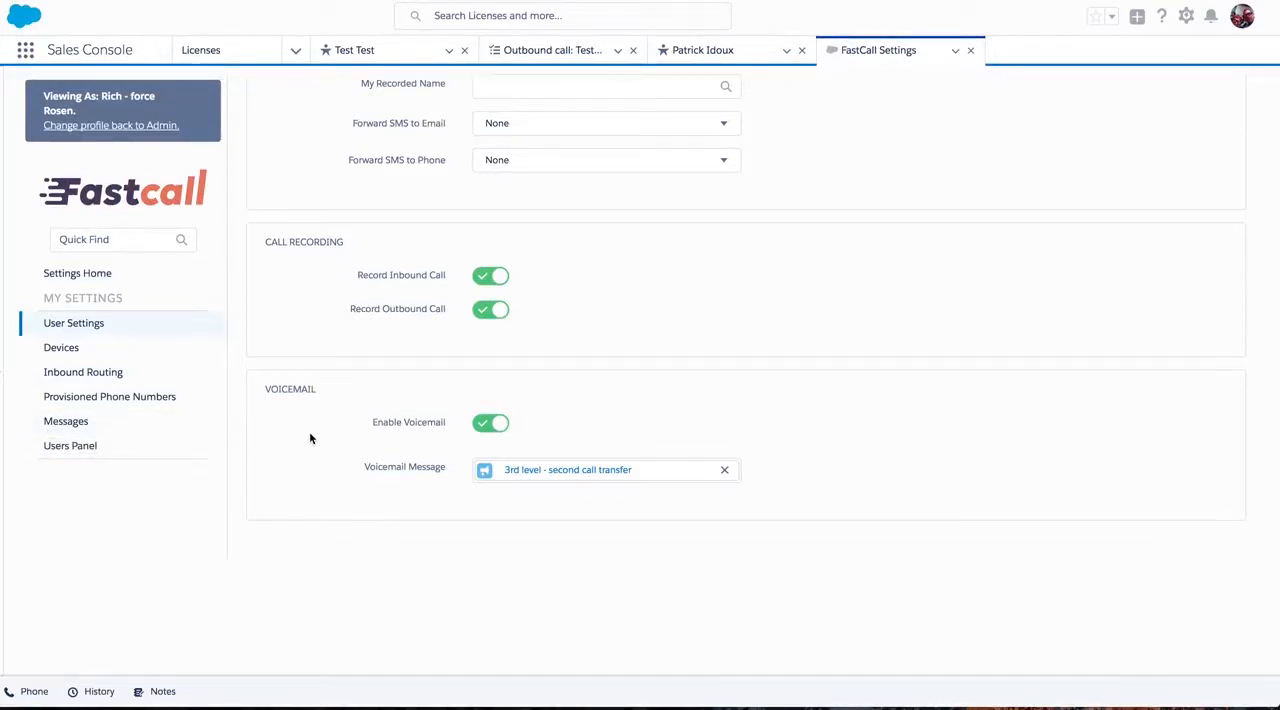
Set the ring time of the Mobile Phone inbound route to 60 and save it.
click(109, 376)
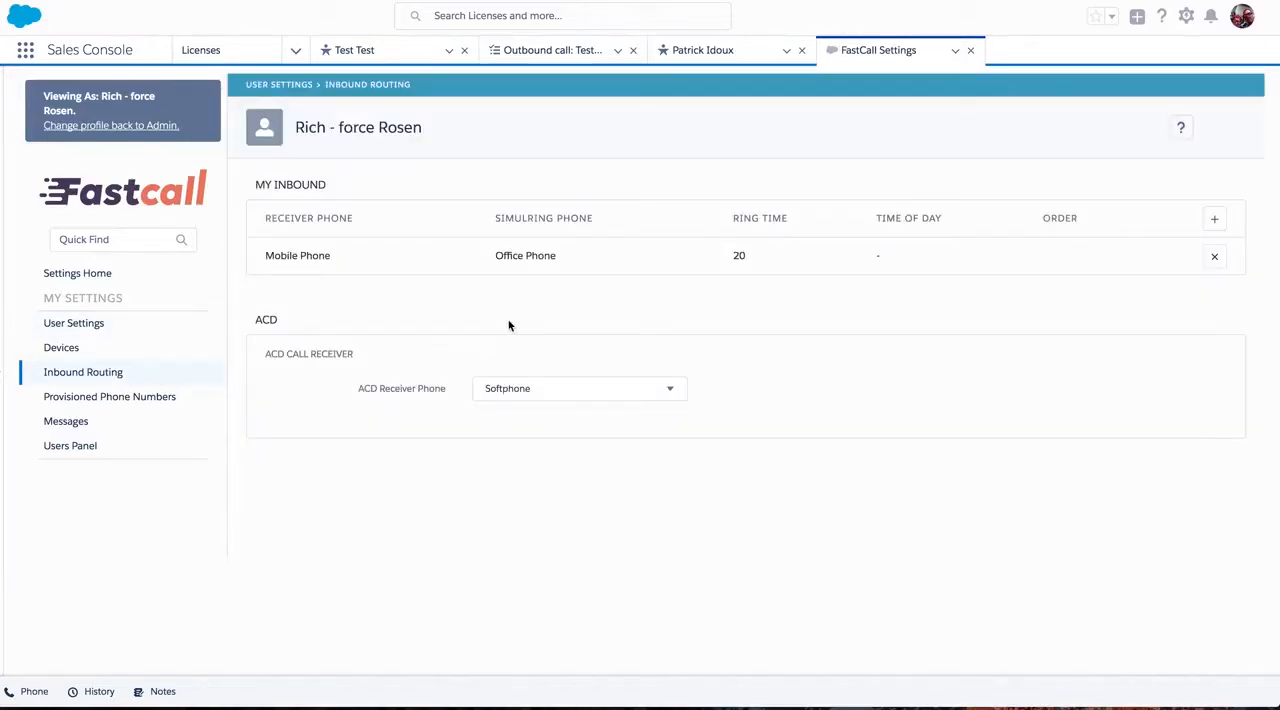
click(736, 257)
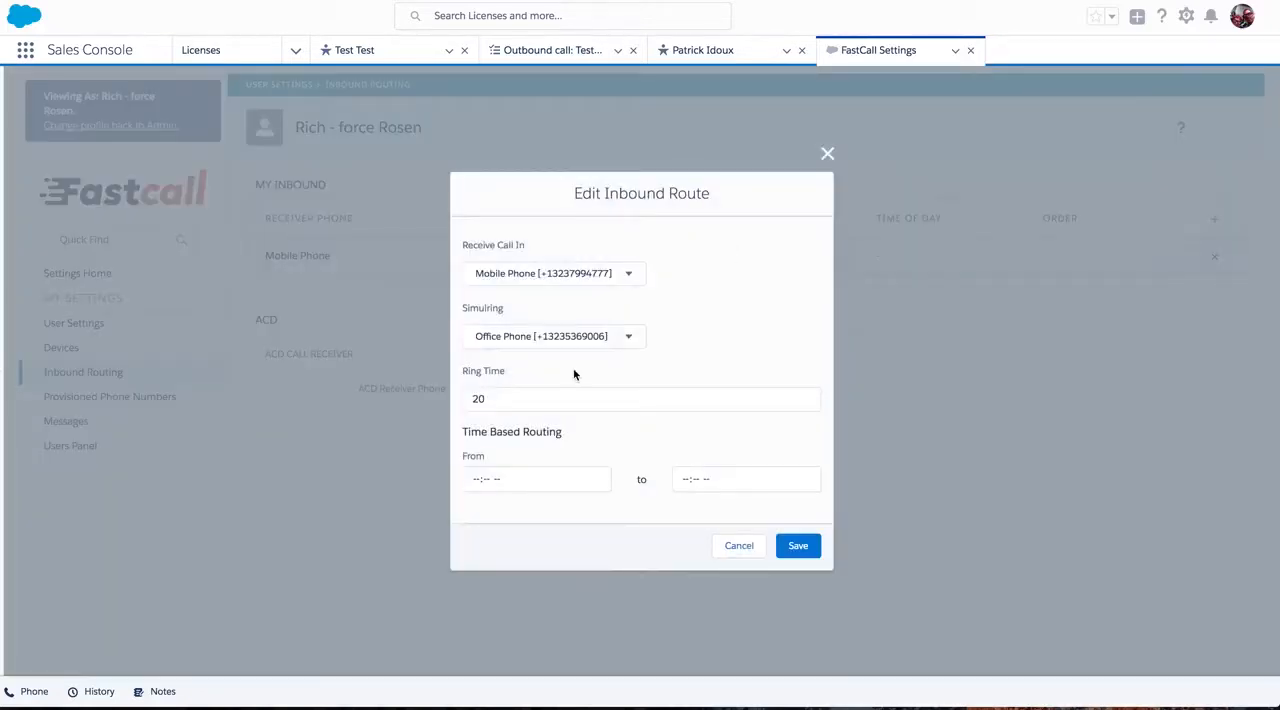
click(495, 399)
key(BackSpace)
key(BackSpace)
text(60)
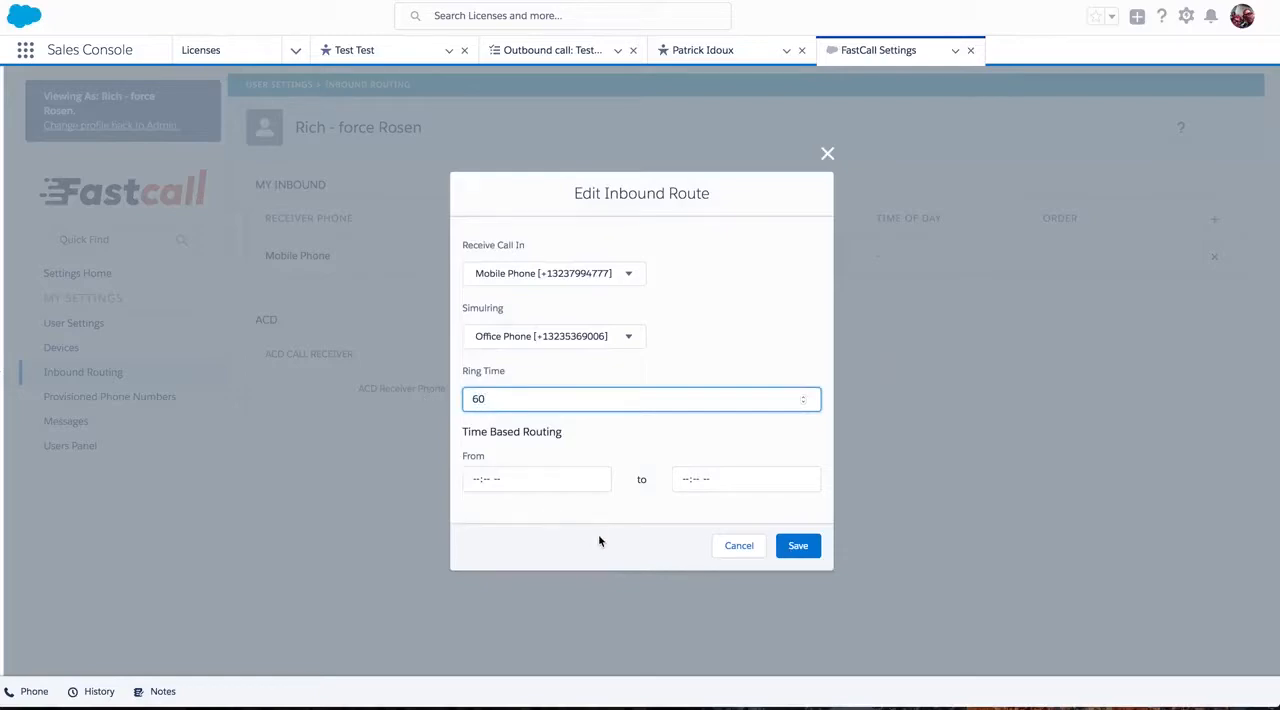
click(790, 547)
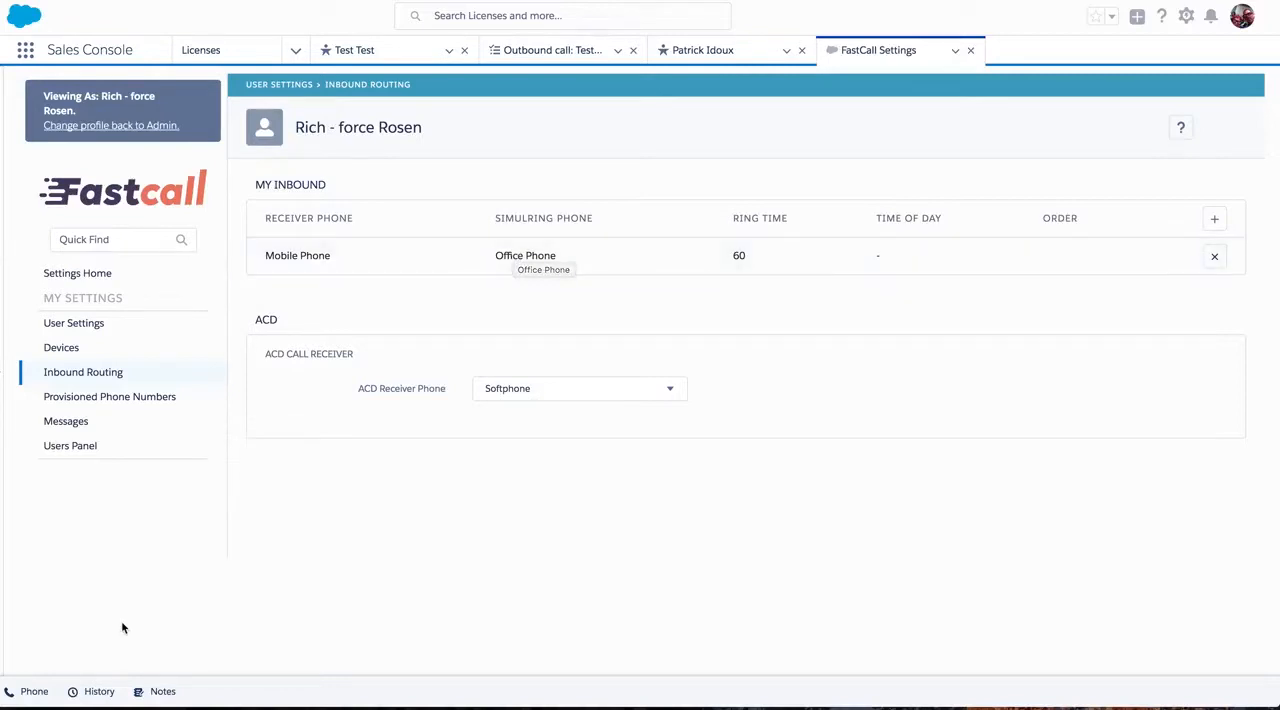
Examine the recent calls in the phone widget, opening the details of a voicemail call, an answered inbound call and a missed call.
click(30, 692)
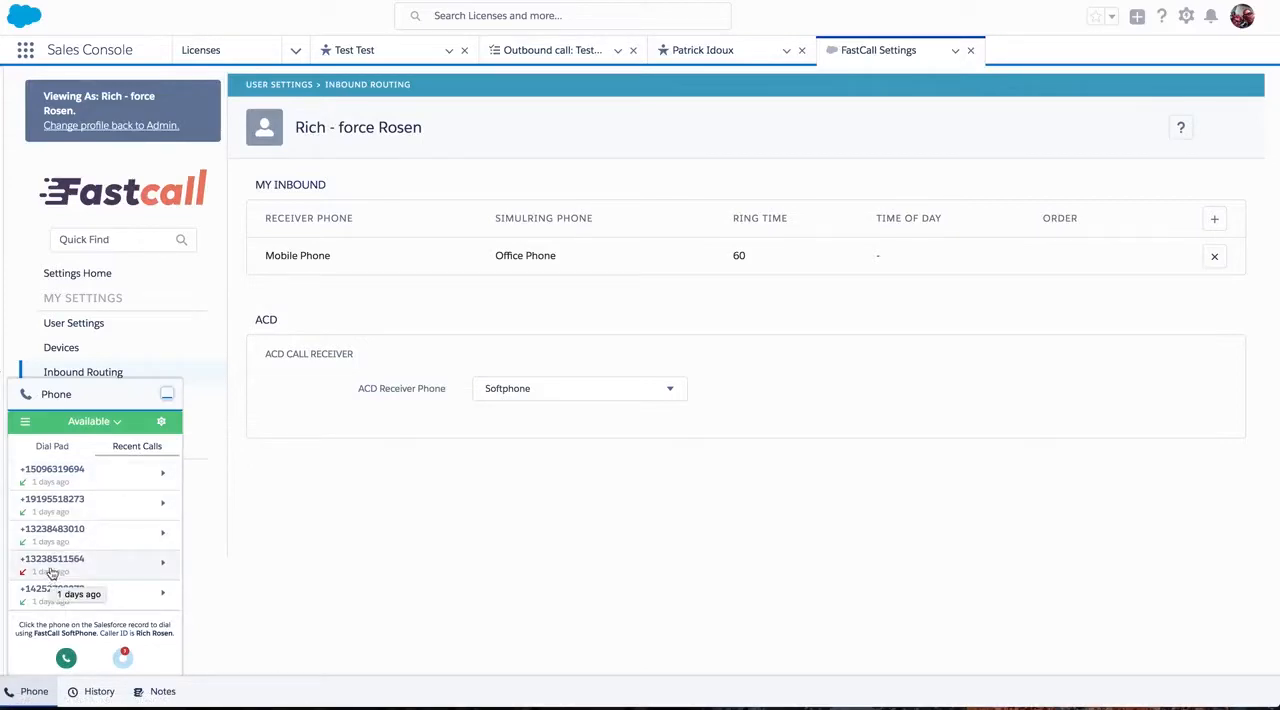
scroll(99, 529, down, 5)
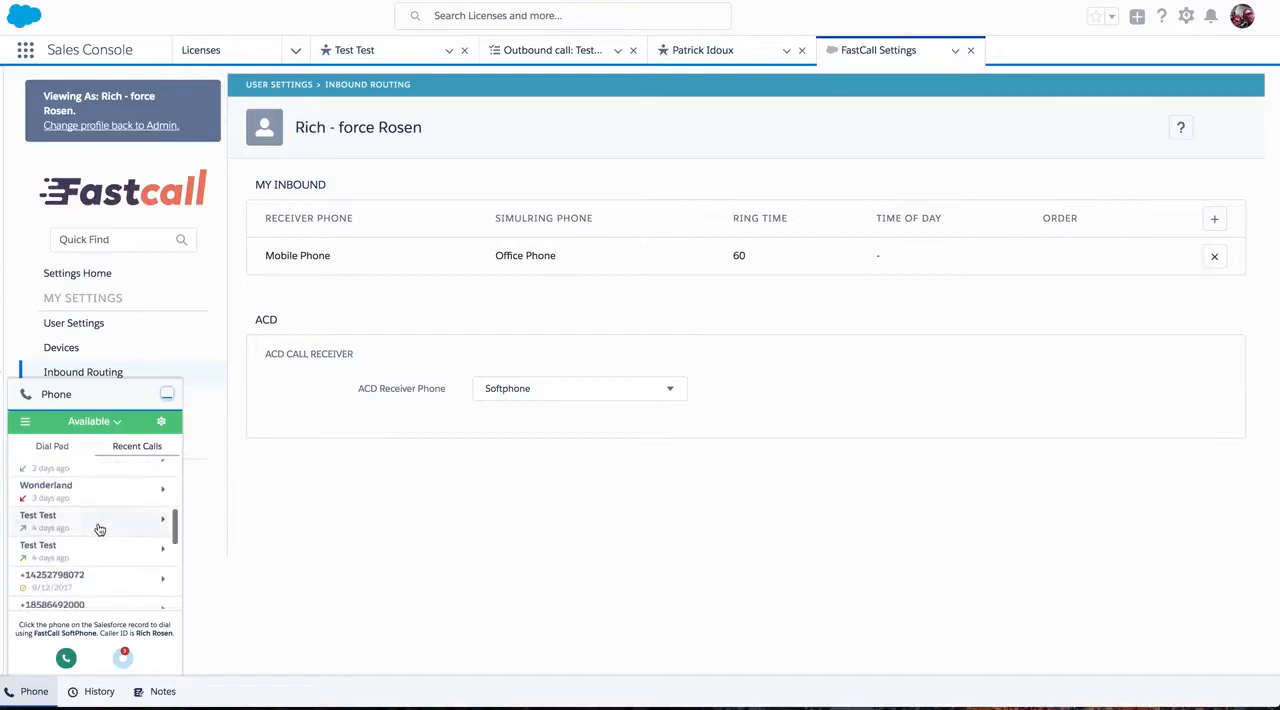
scroll(99, 530, down, 1)
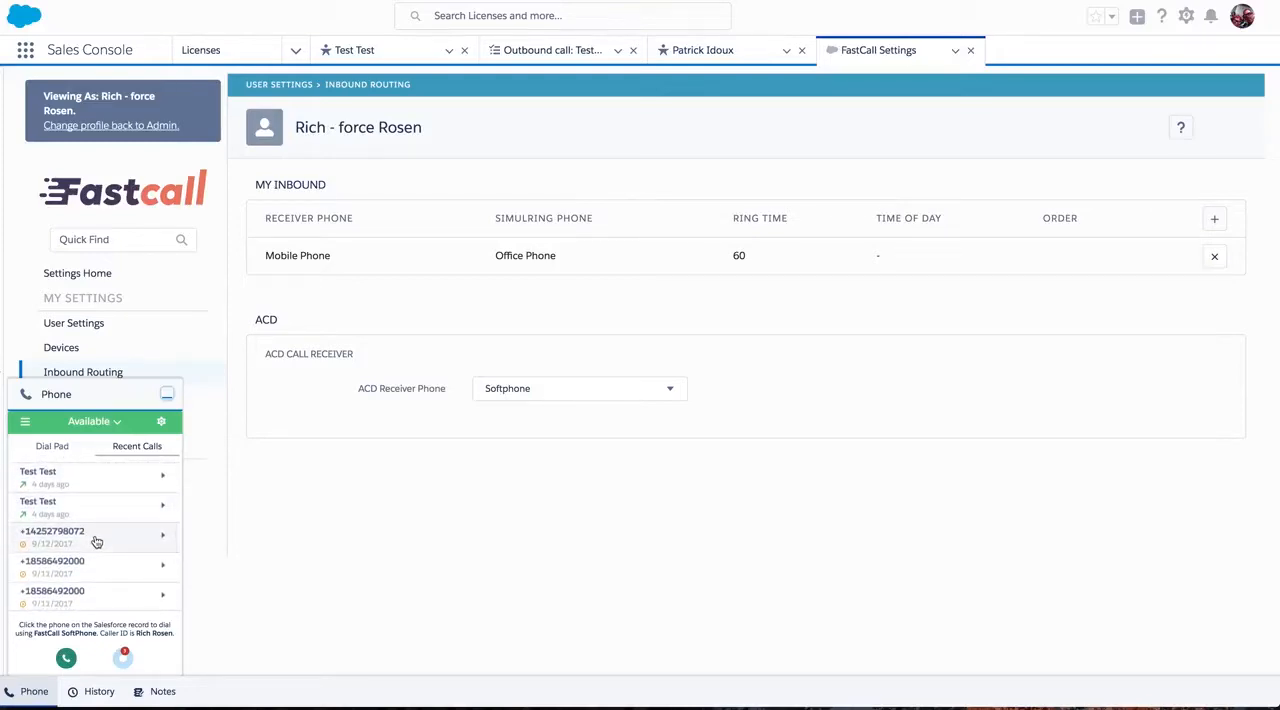
click(96, 540)
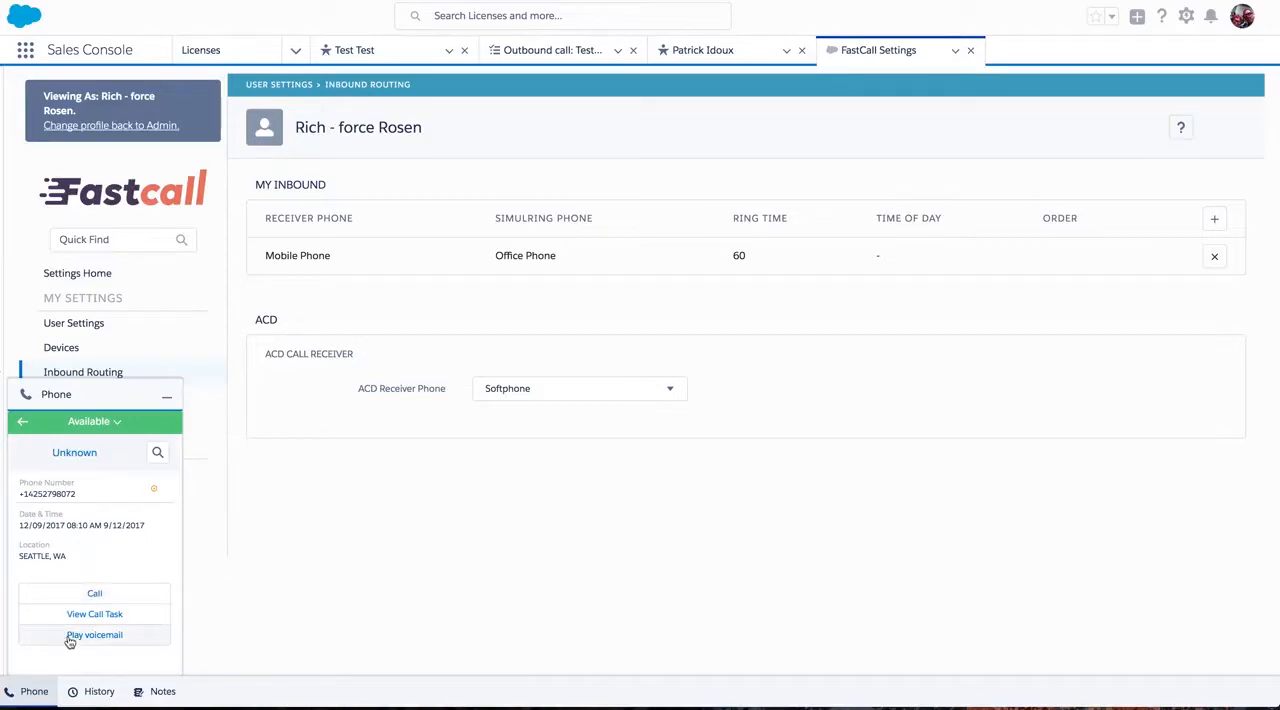
click(21, 427)
click(89, 483)
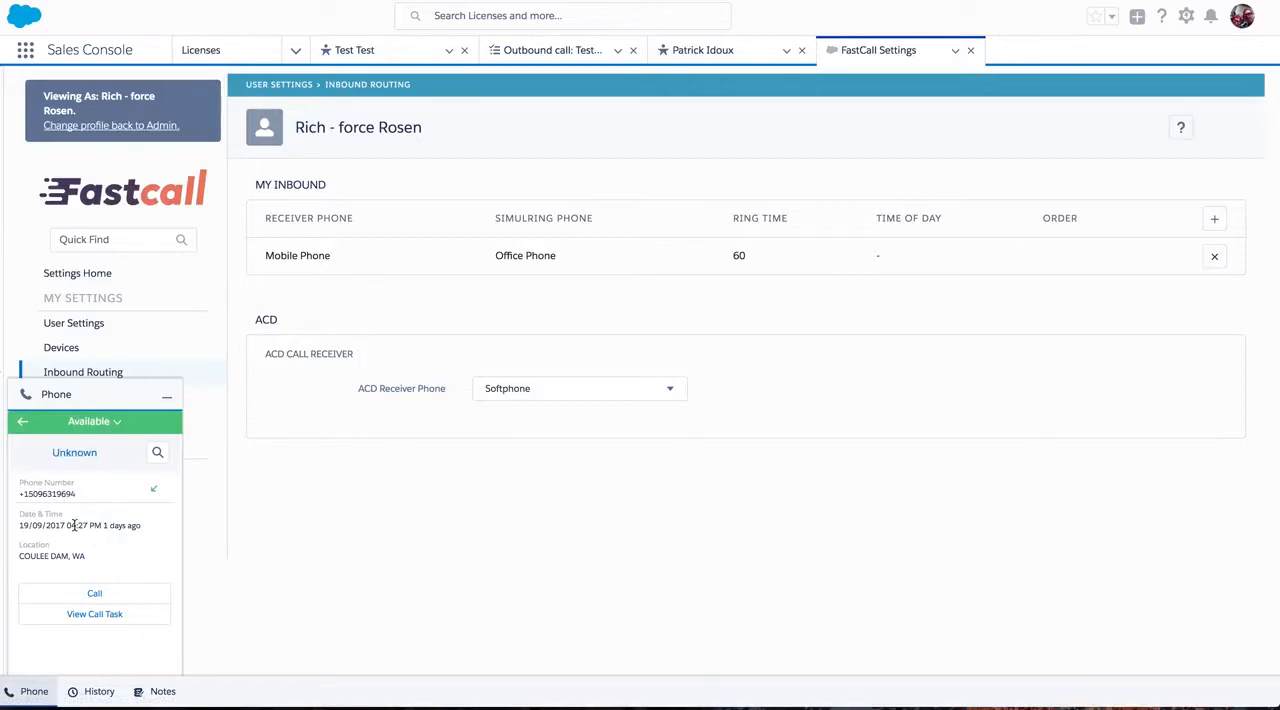
click(20, 418)
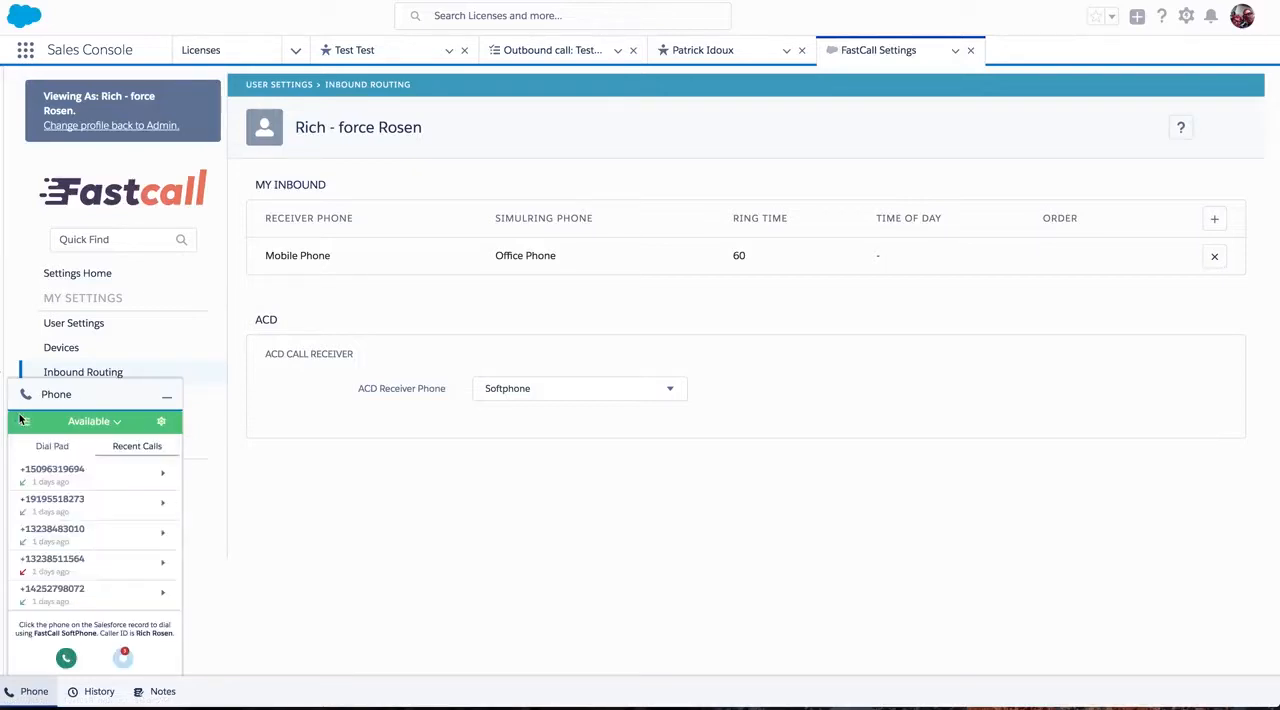
click(77, 568)
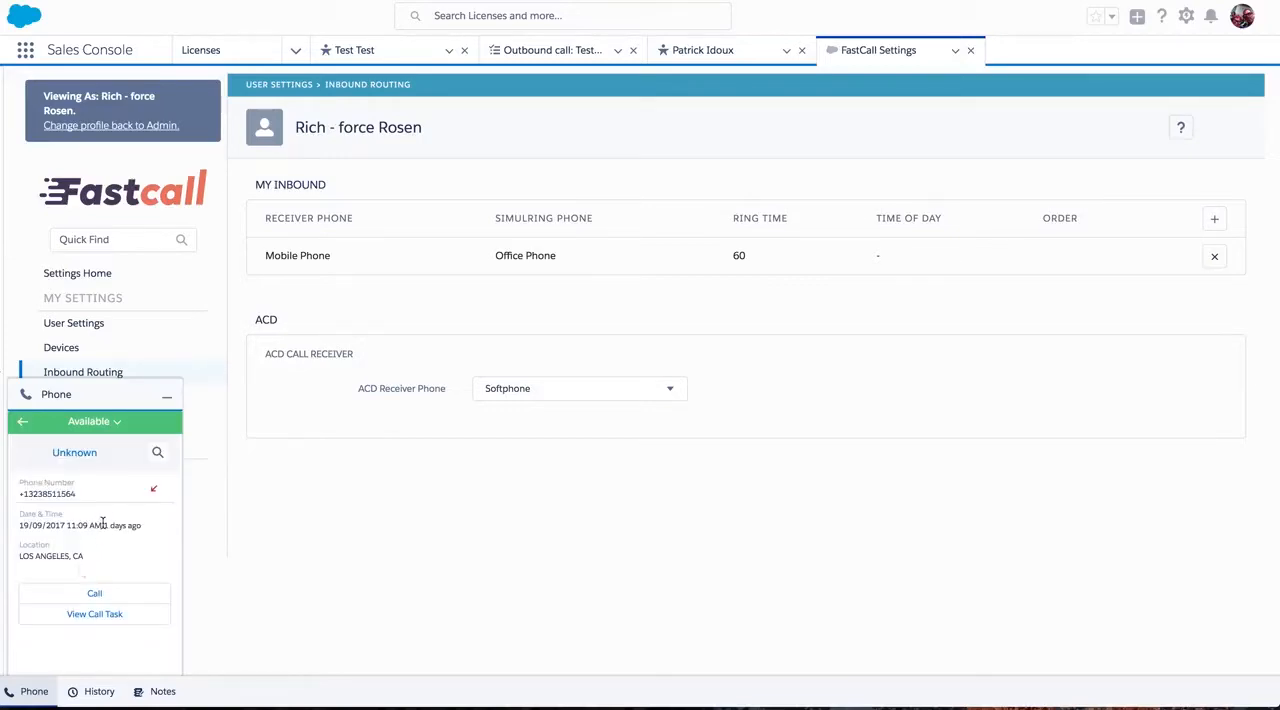
click(22, 422)
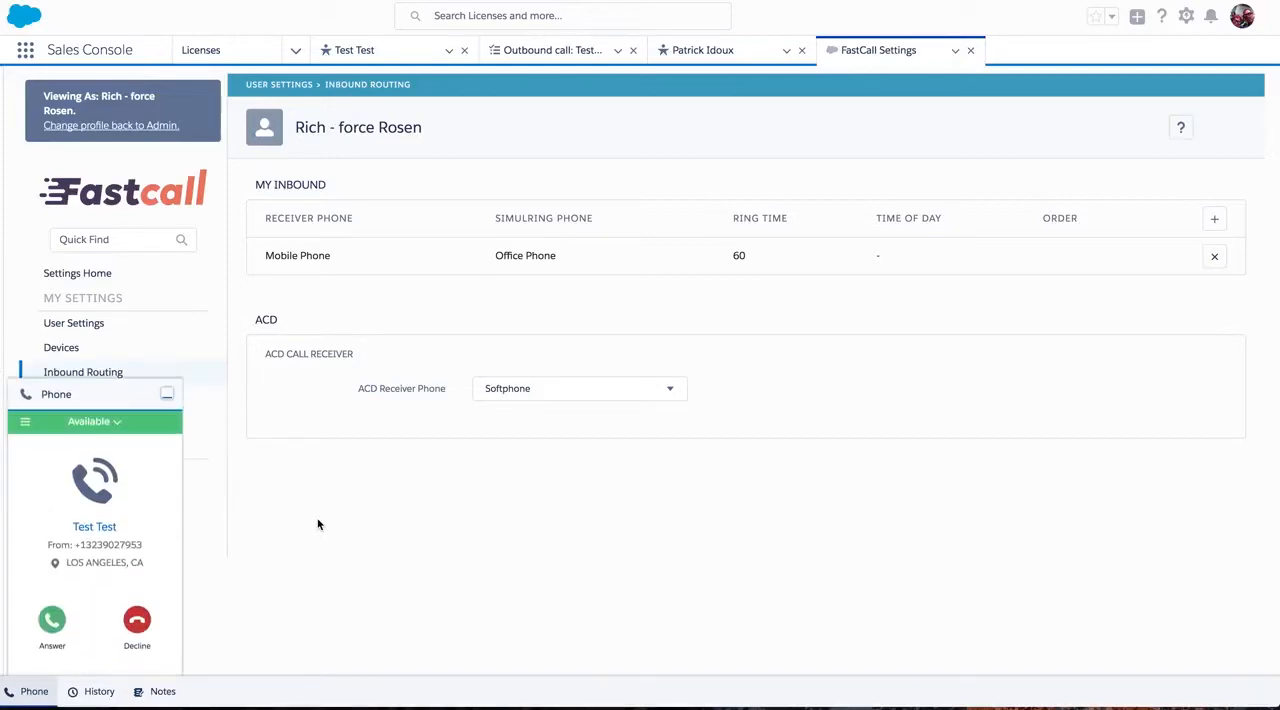
Answer the incoming Test Test call and enter "notes" as the call note.
click(52, 620)
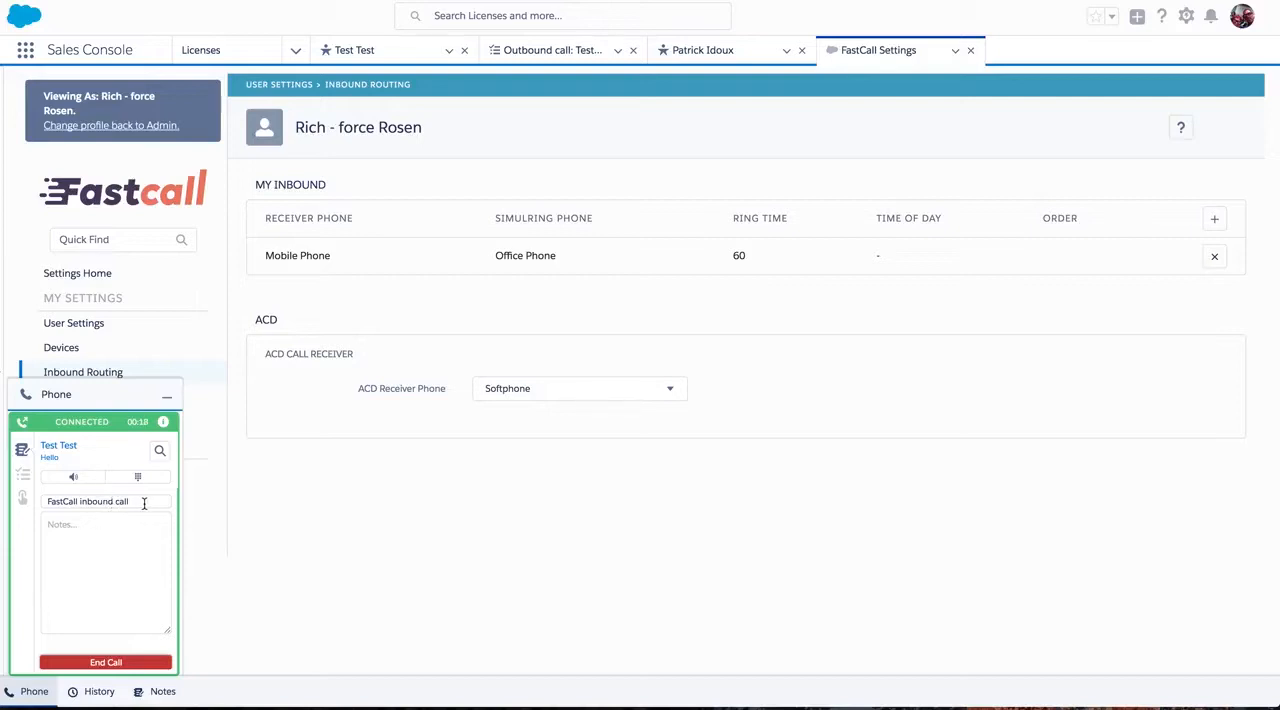
click(70, 540)
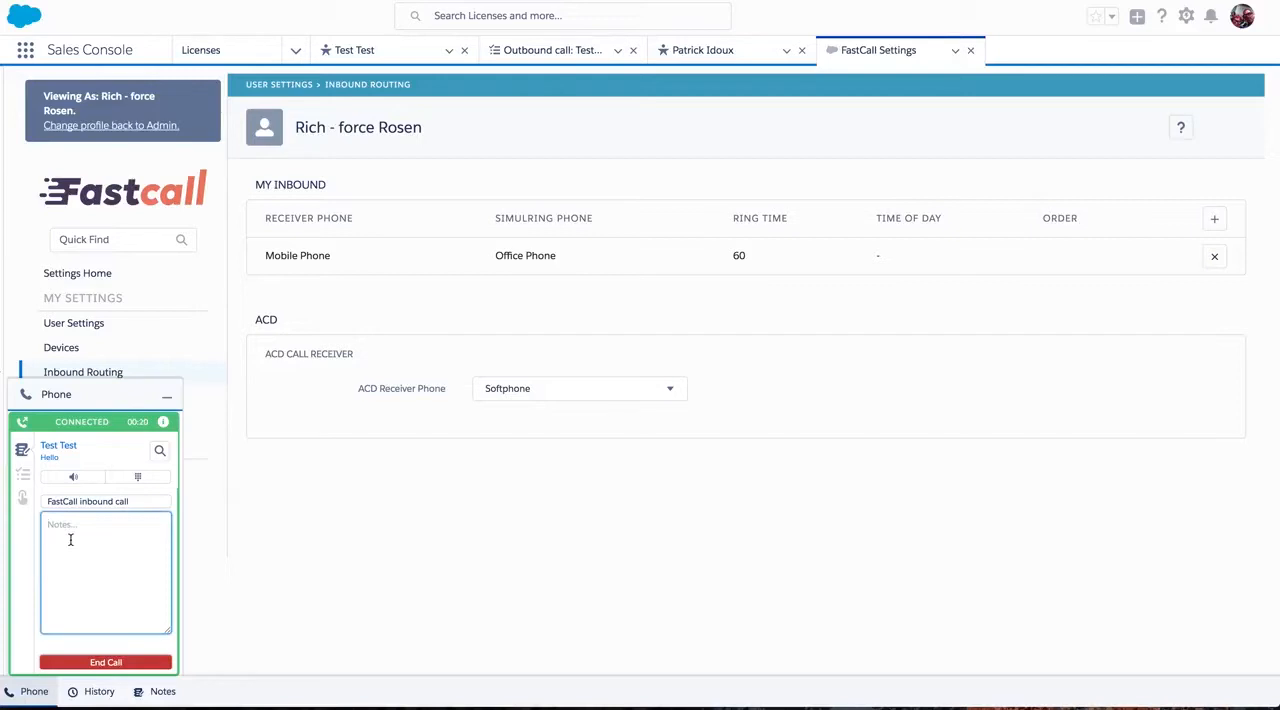
text(notes)
Review the connected call's available actions and its Call Focus and Follow Up Call picklists.
click(24, 498)
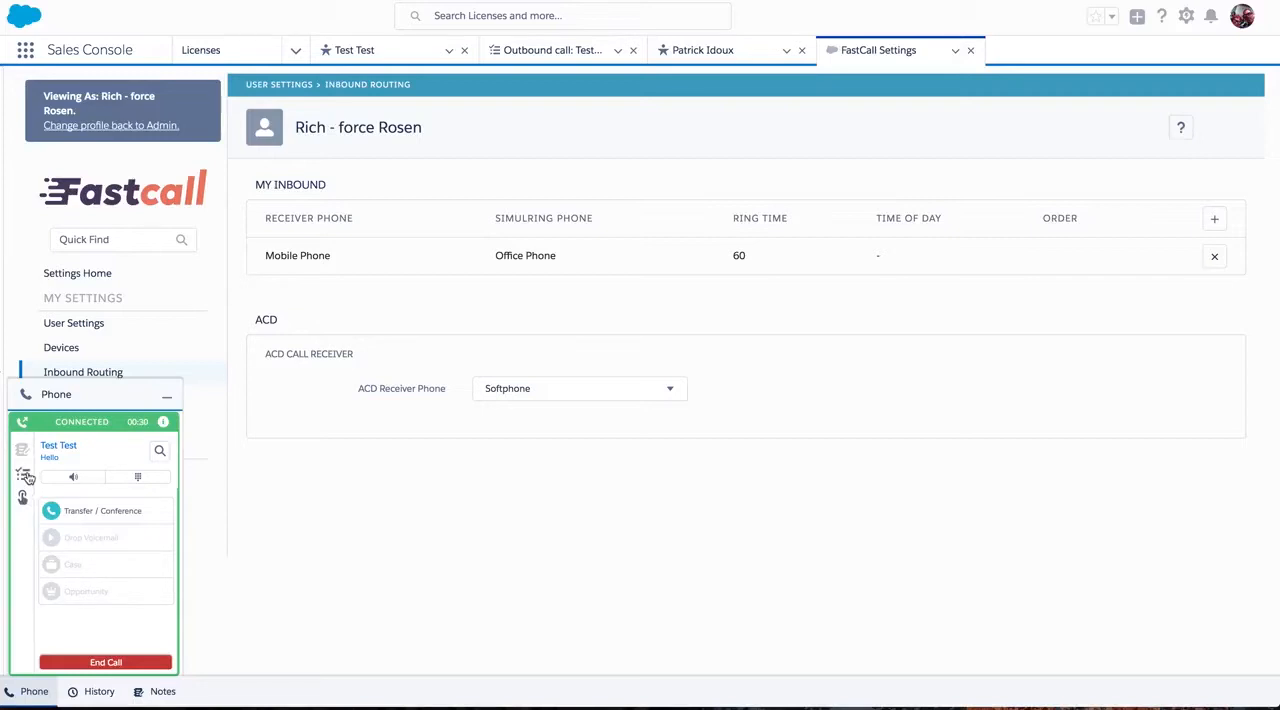
click(25, 475)
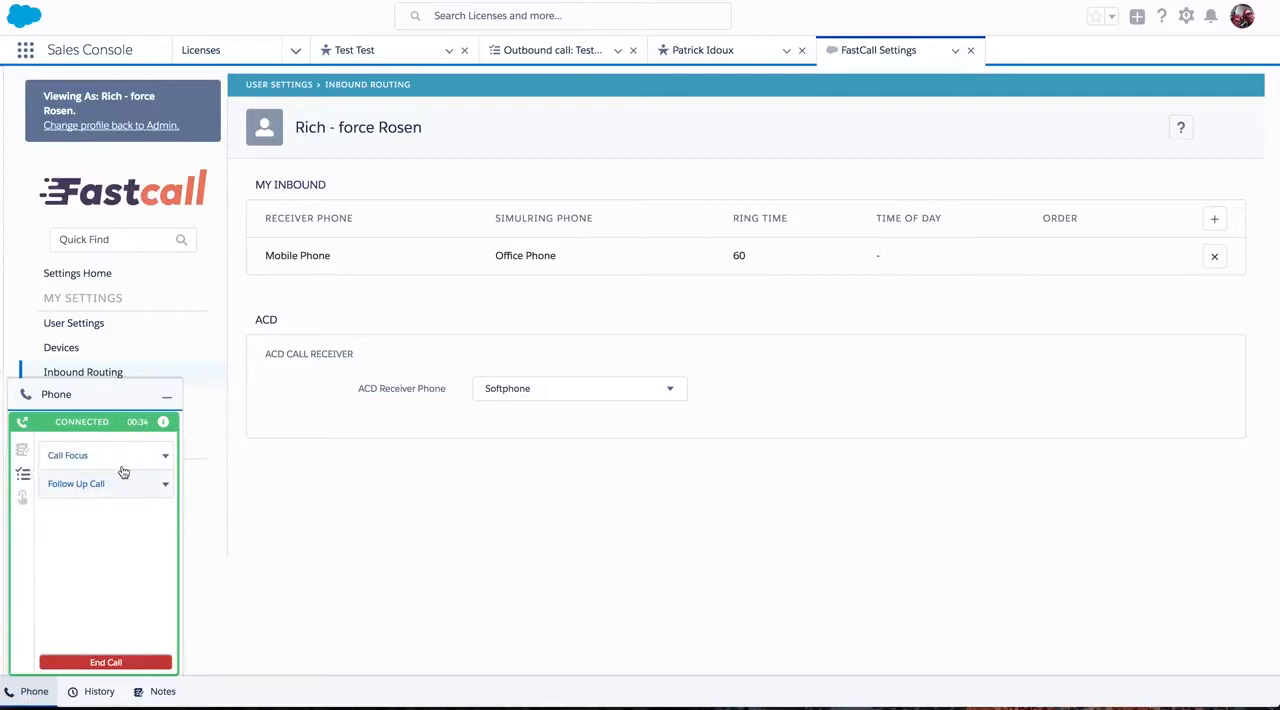
End the connected Test Test call and close its task with the call result Customer service.
click(22, 451)
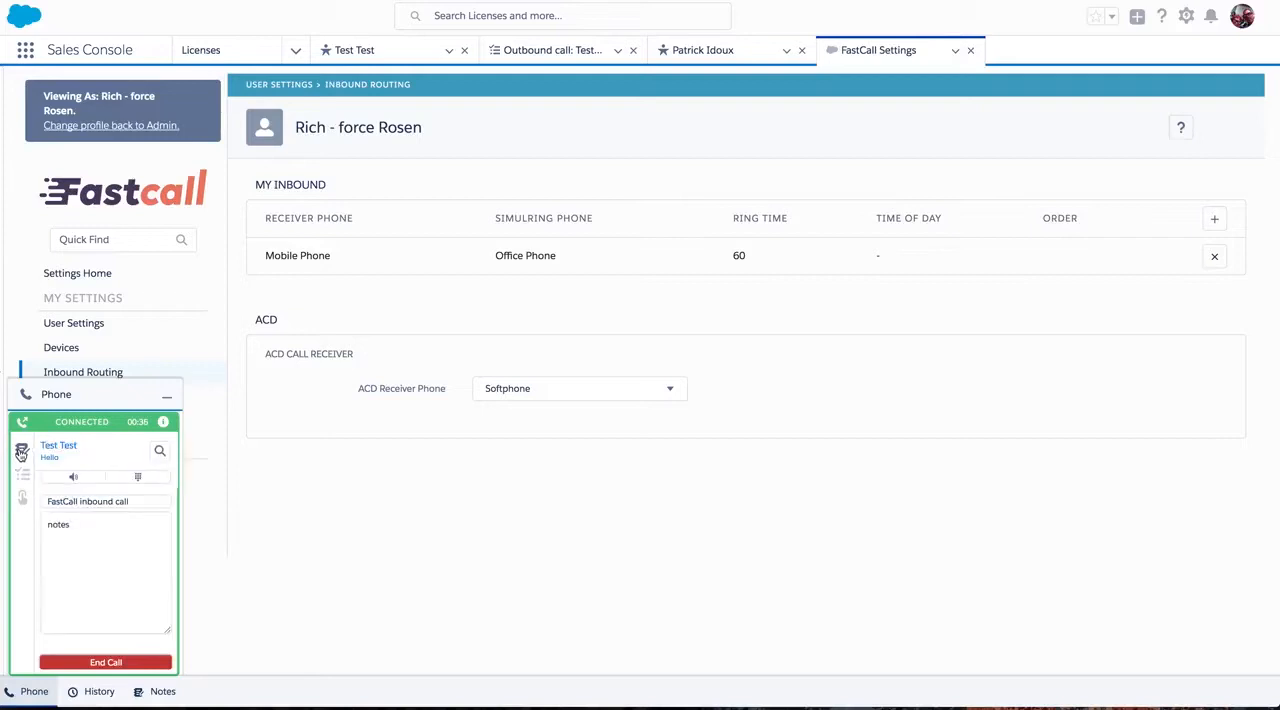
click(22, 502)
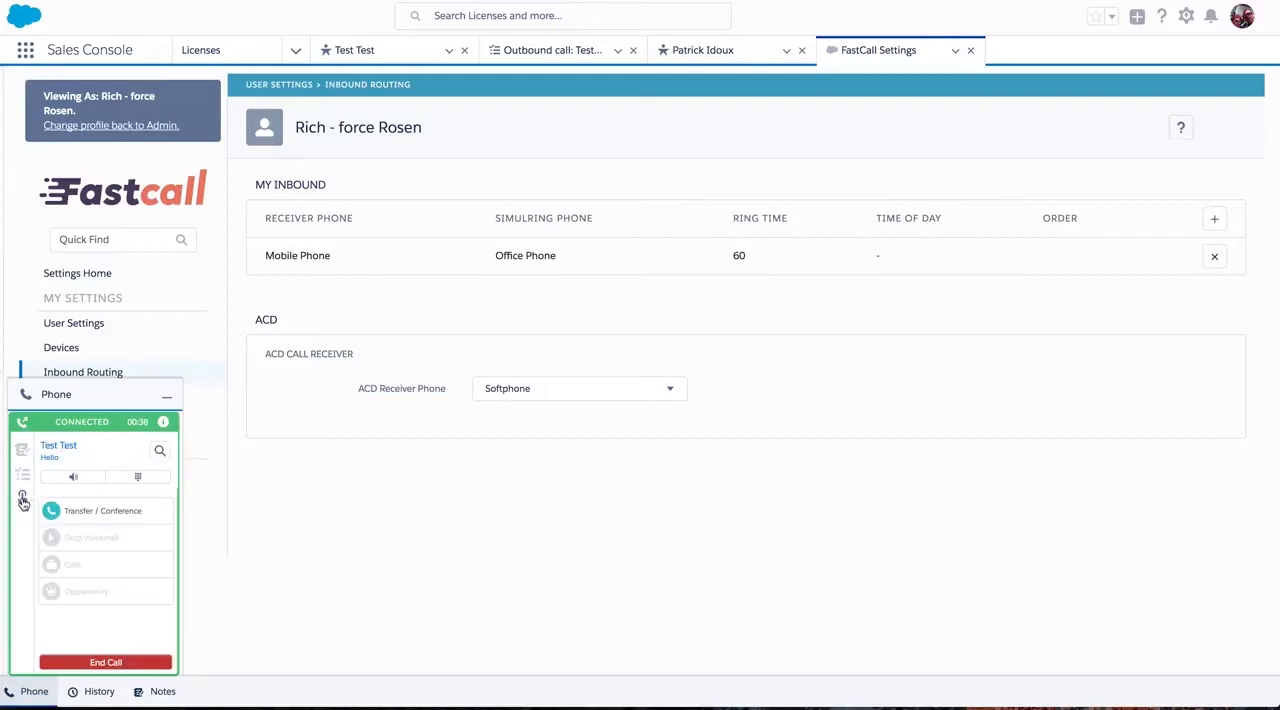
click(105, 662)
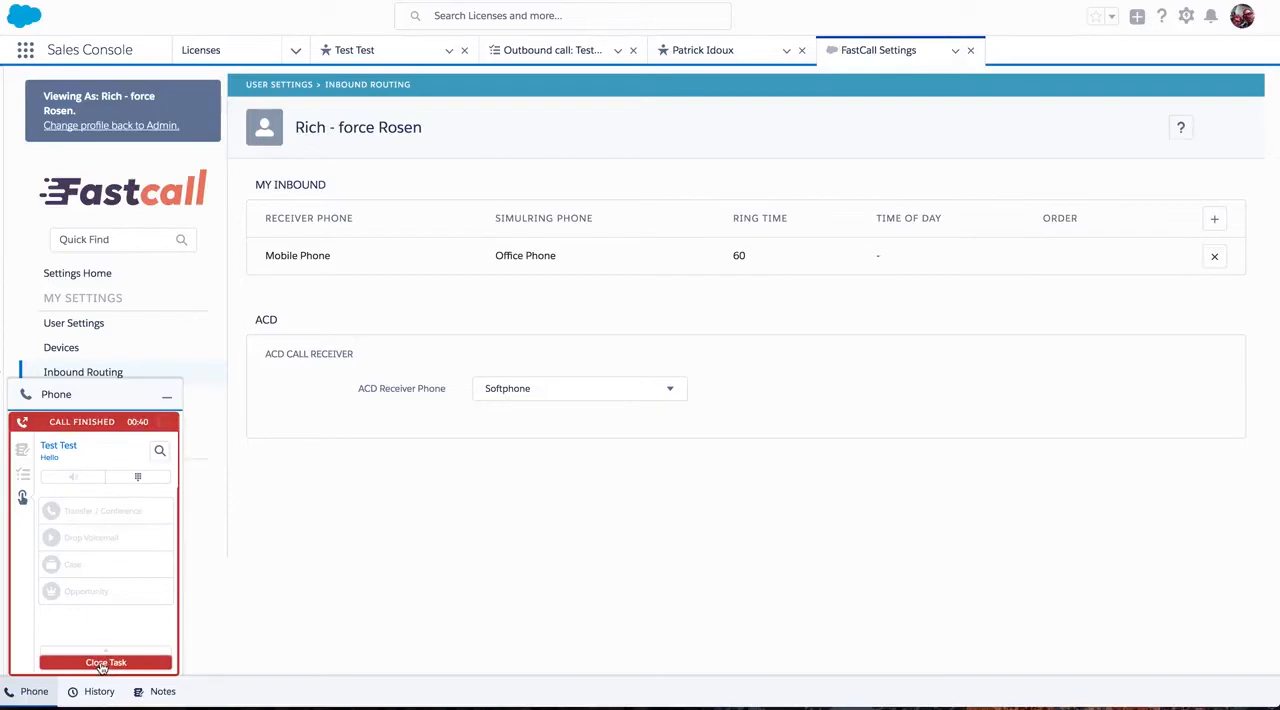
click(101, 663)
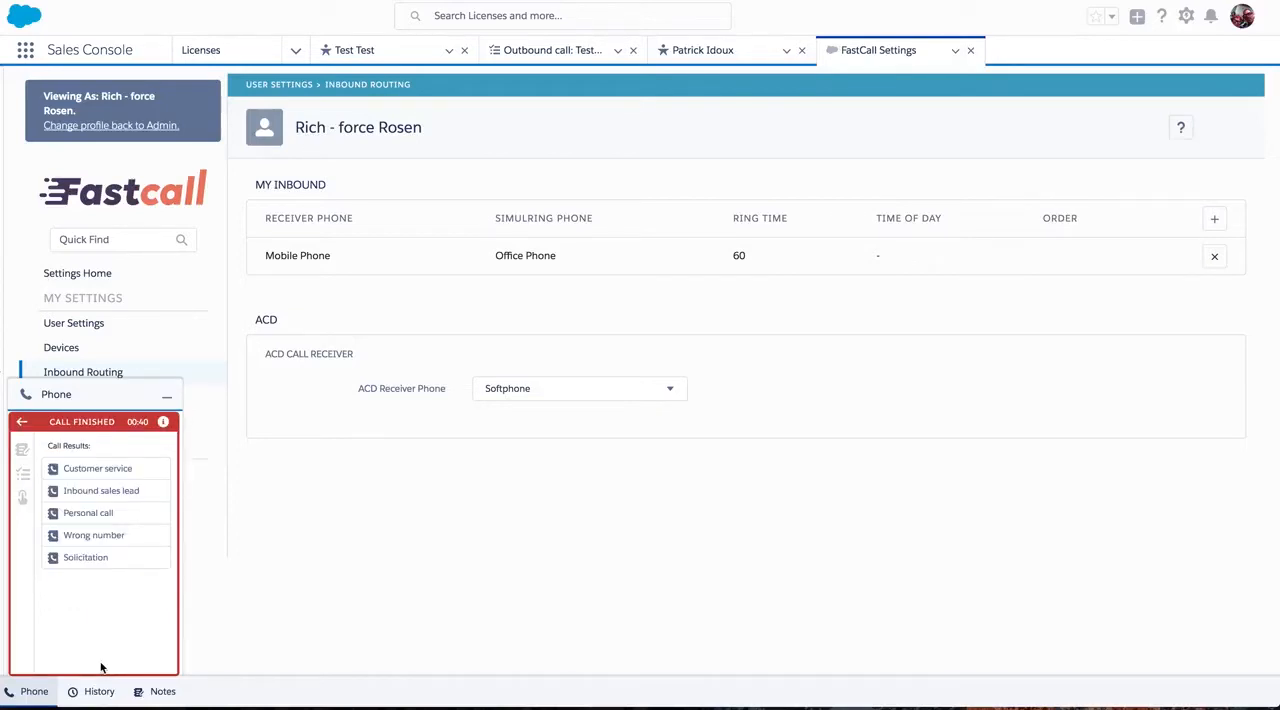
click(75, 470)
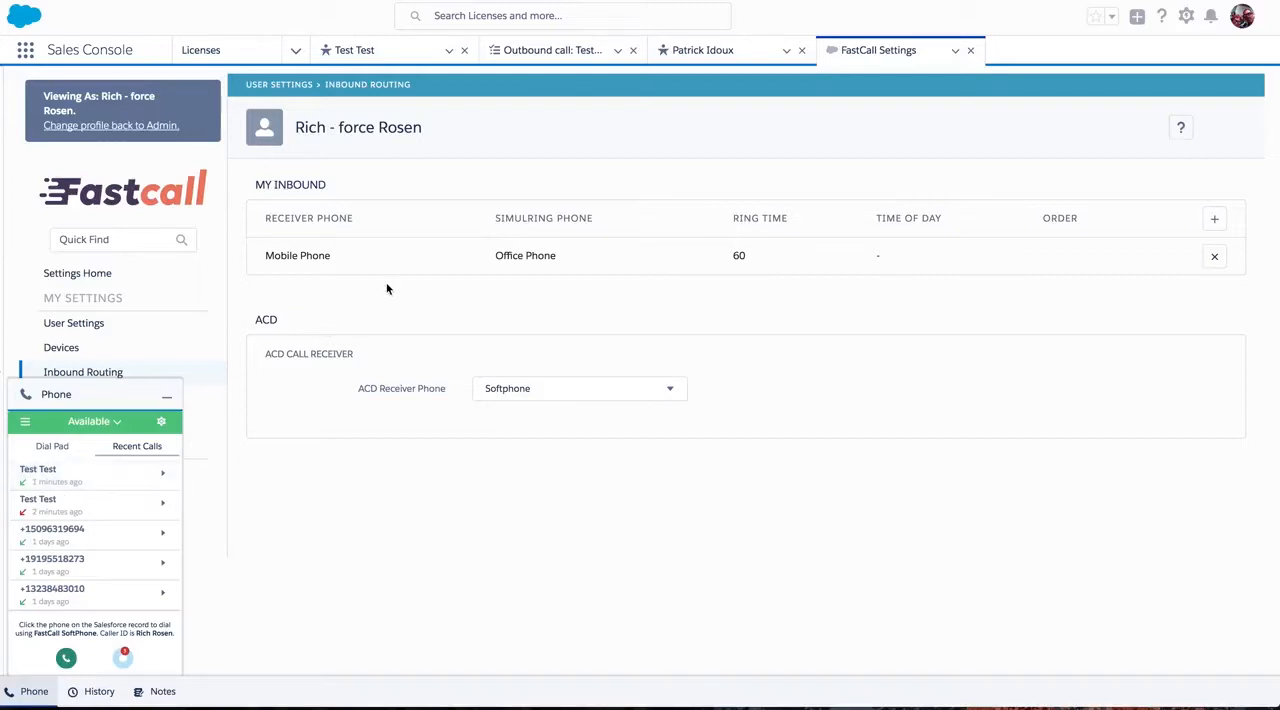
Switch from the viewed user's profile back to the admin profile and open the admin's inbound routing settings.
click(112, 126)
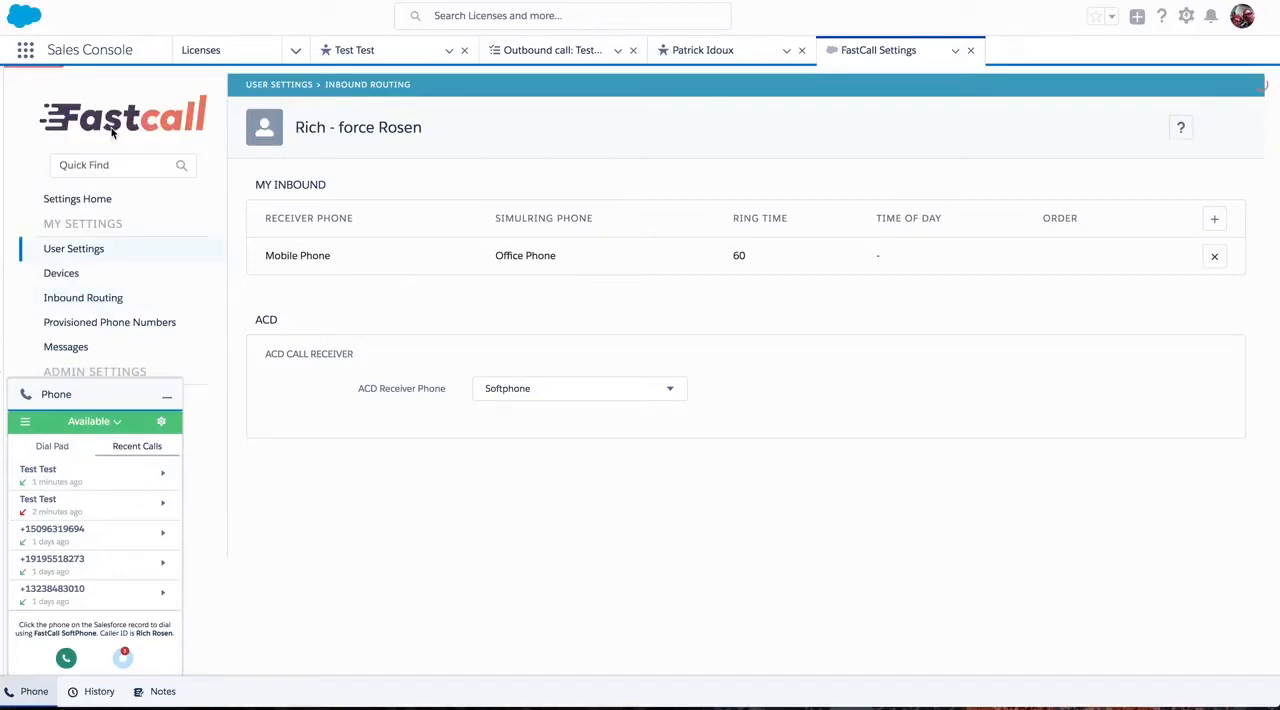
click(166, 396)
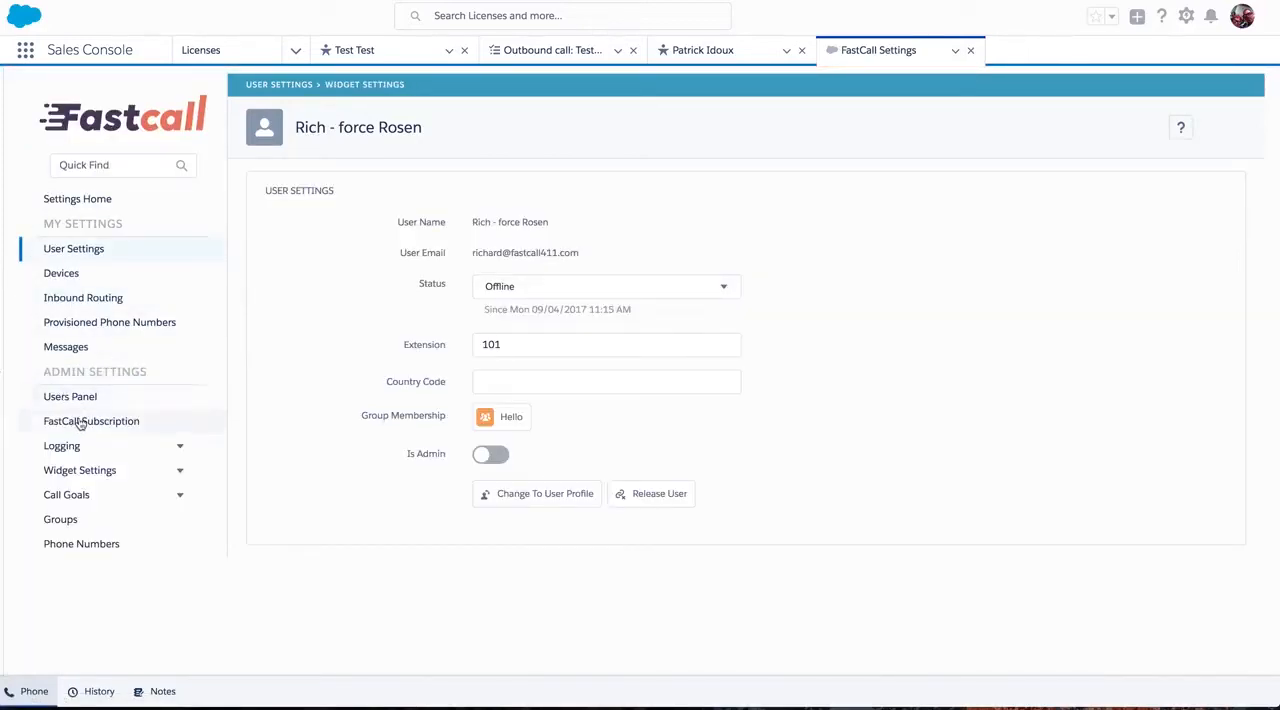
click(75, 300)
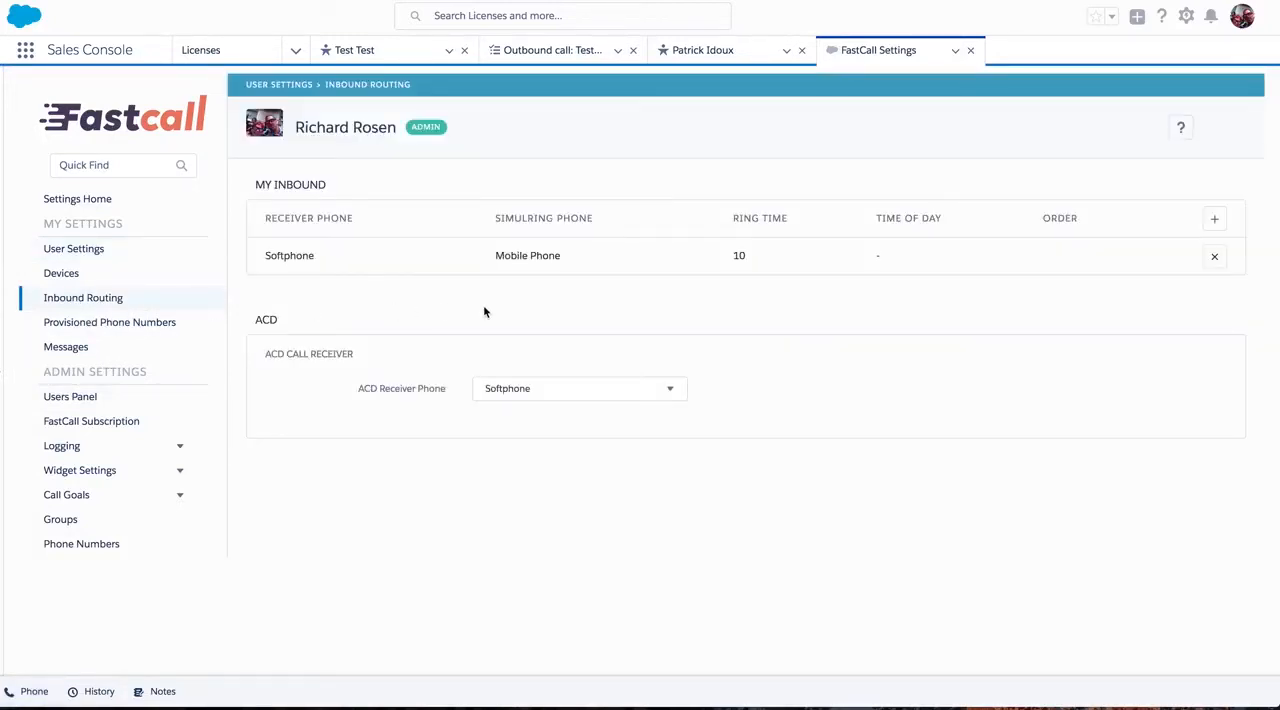
Add a Mobile Phone inbound route with a ring time of 10 and no simulring, and delete the Softphone route.
click(1214, 218)
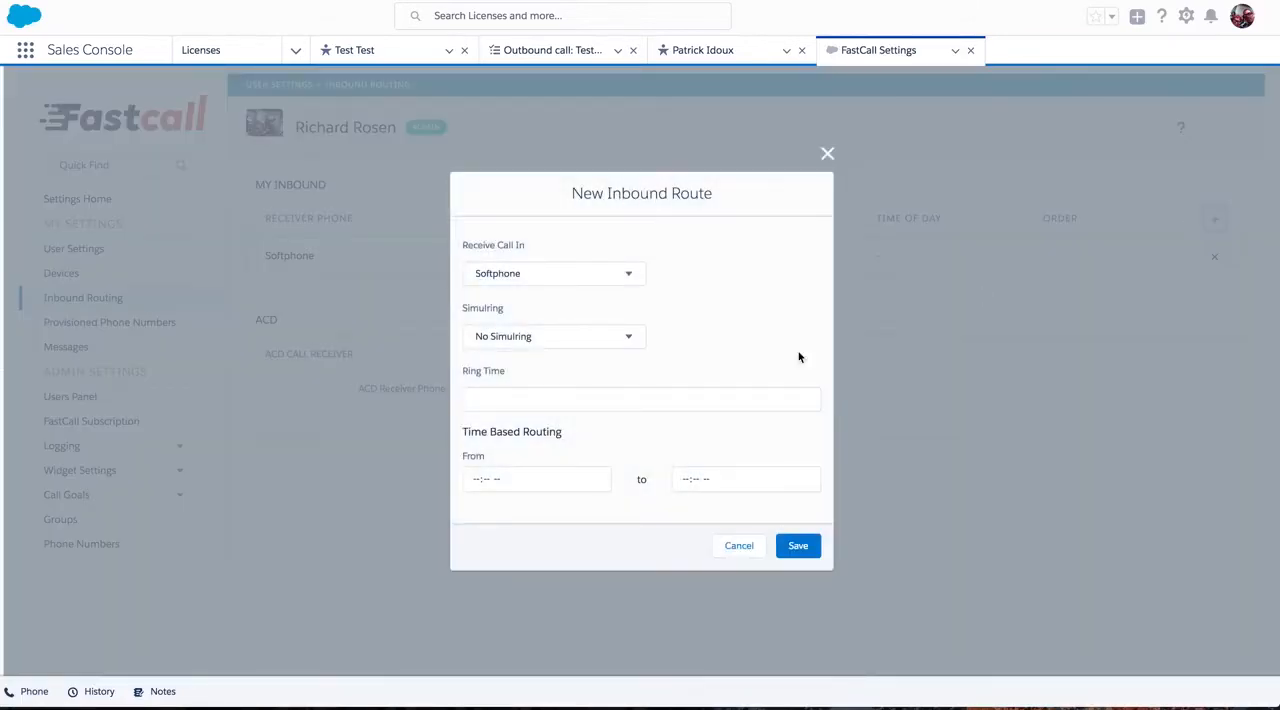
click(631, 277)
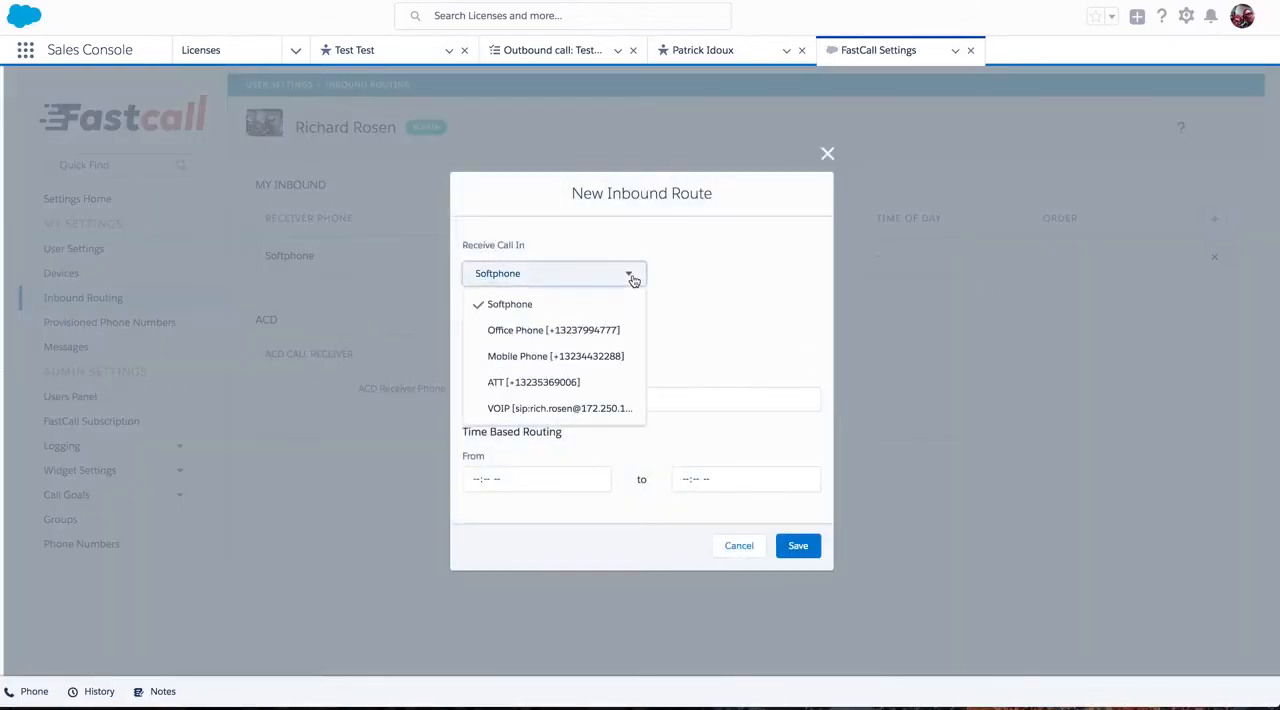
click(590, 362)
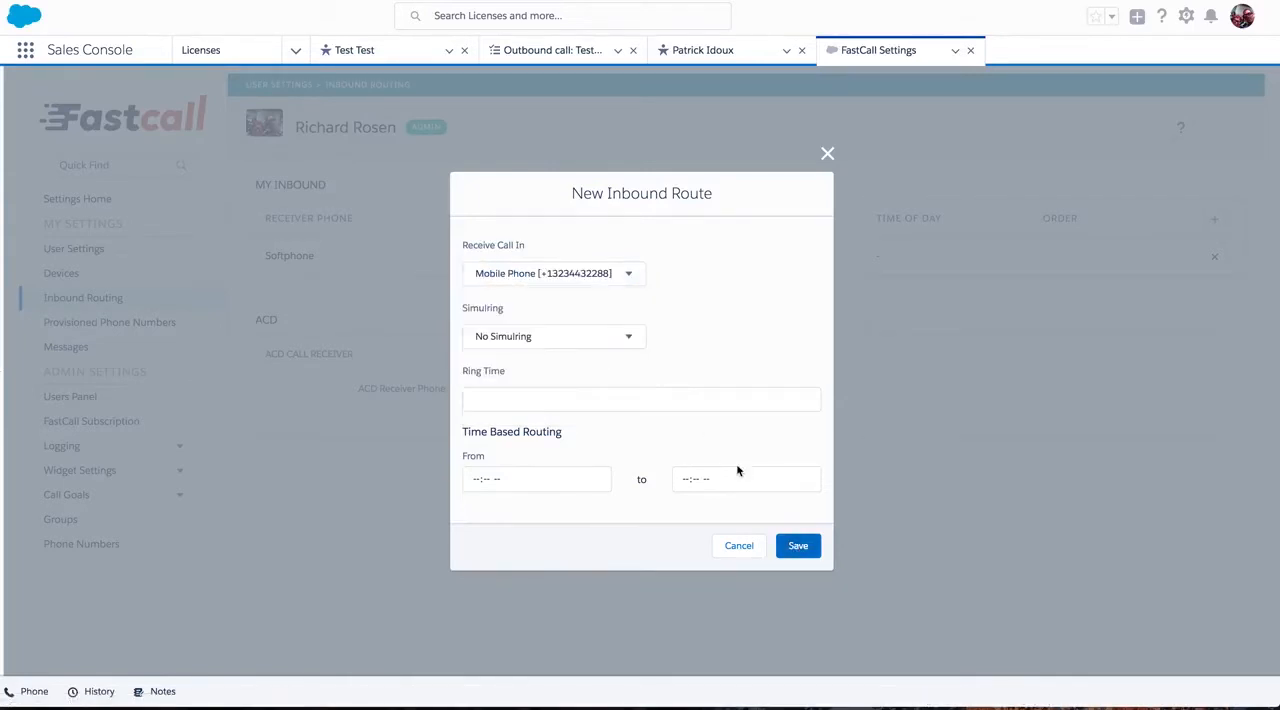
click(677, 402)
text(10)
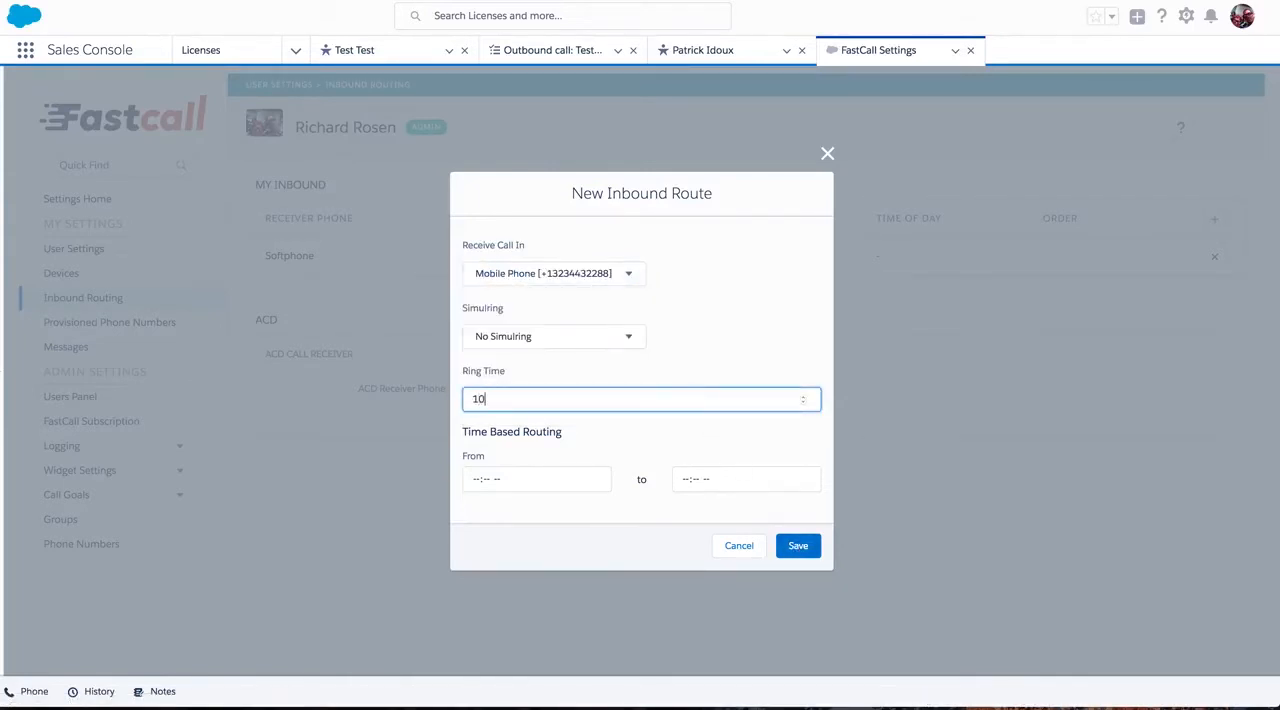
click(800, 545)
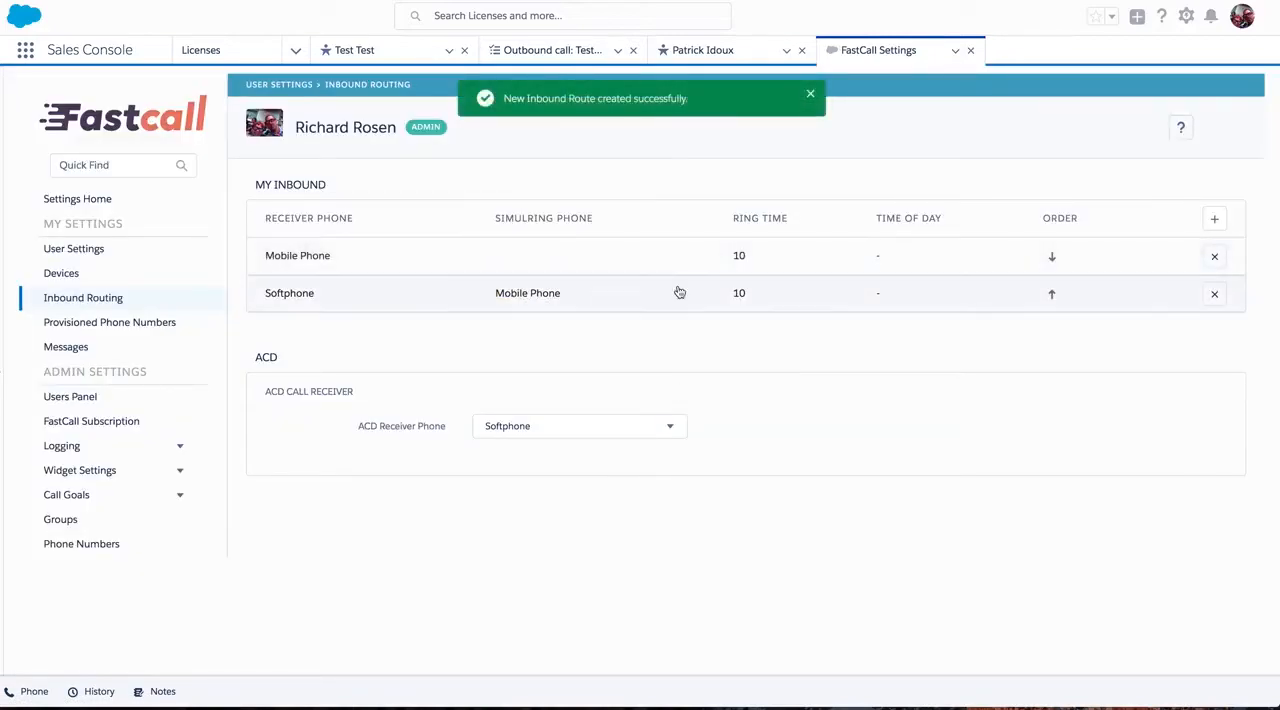
click(1214, 293)
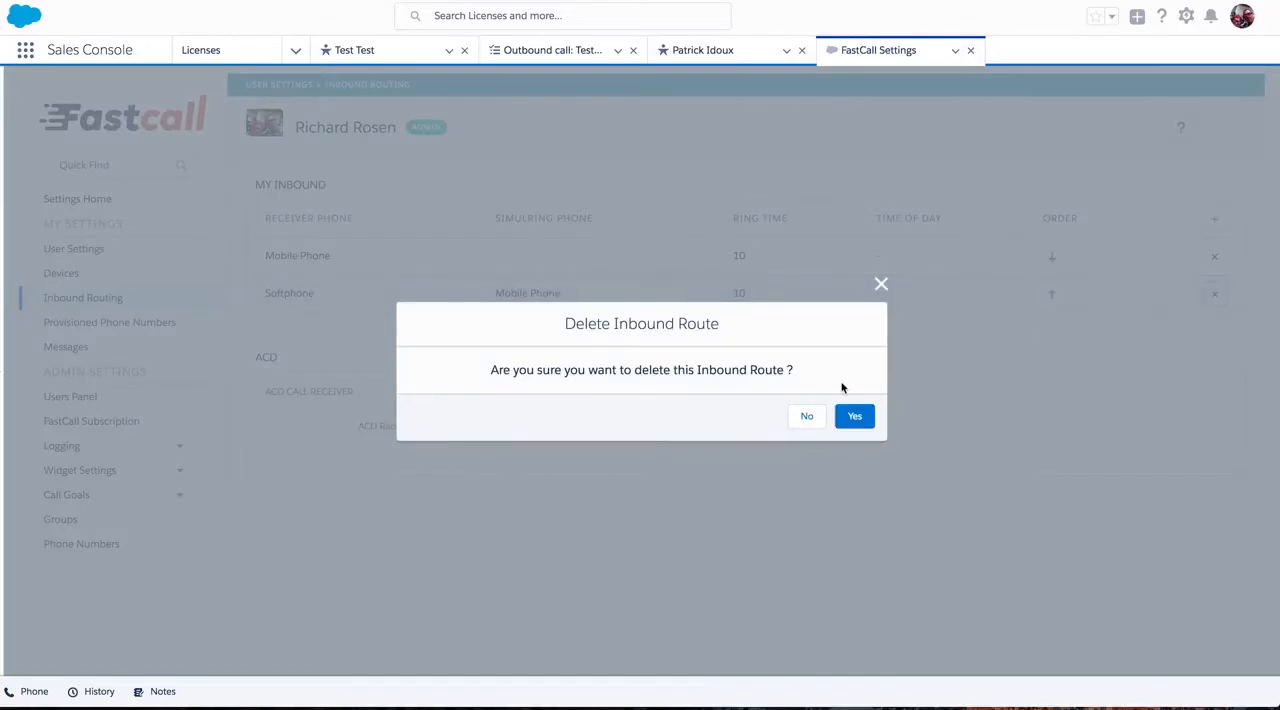
click(852, 421)
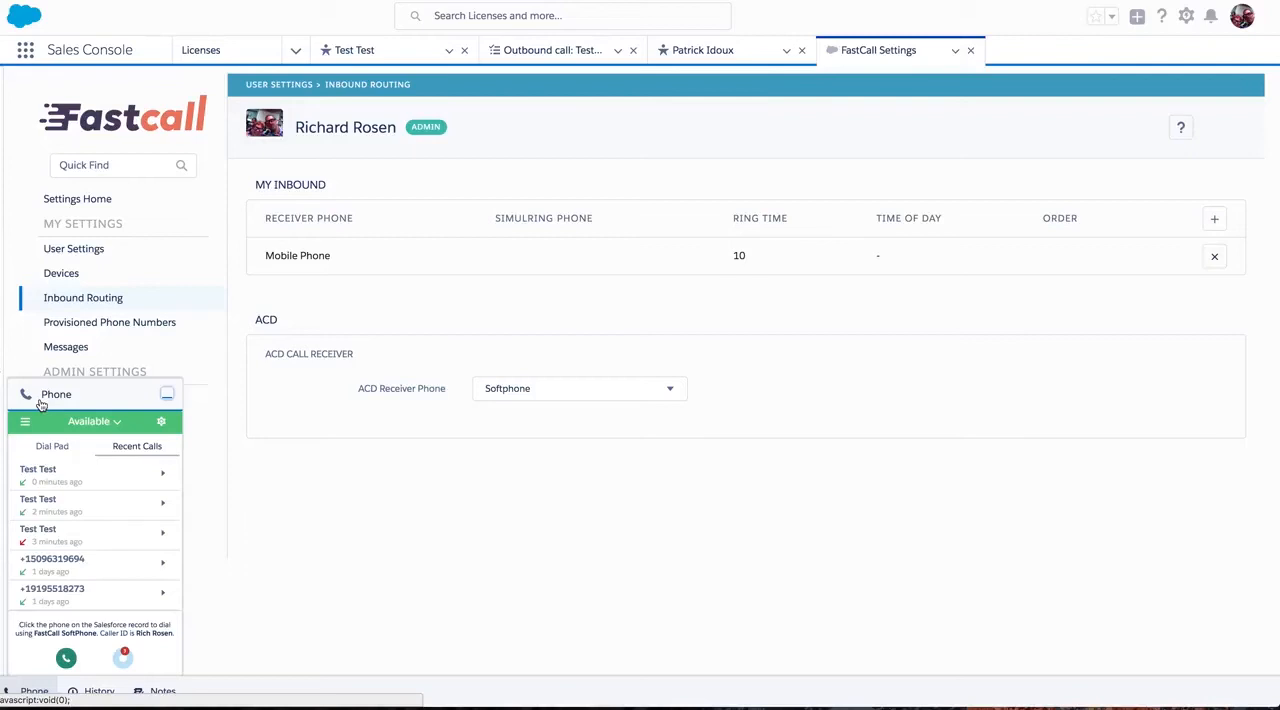
View the details of the most recent Test Test call in the phone widget, and minimize the widget.
click(122, 483)
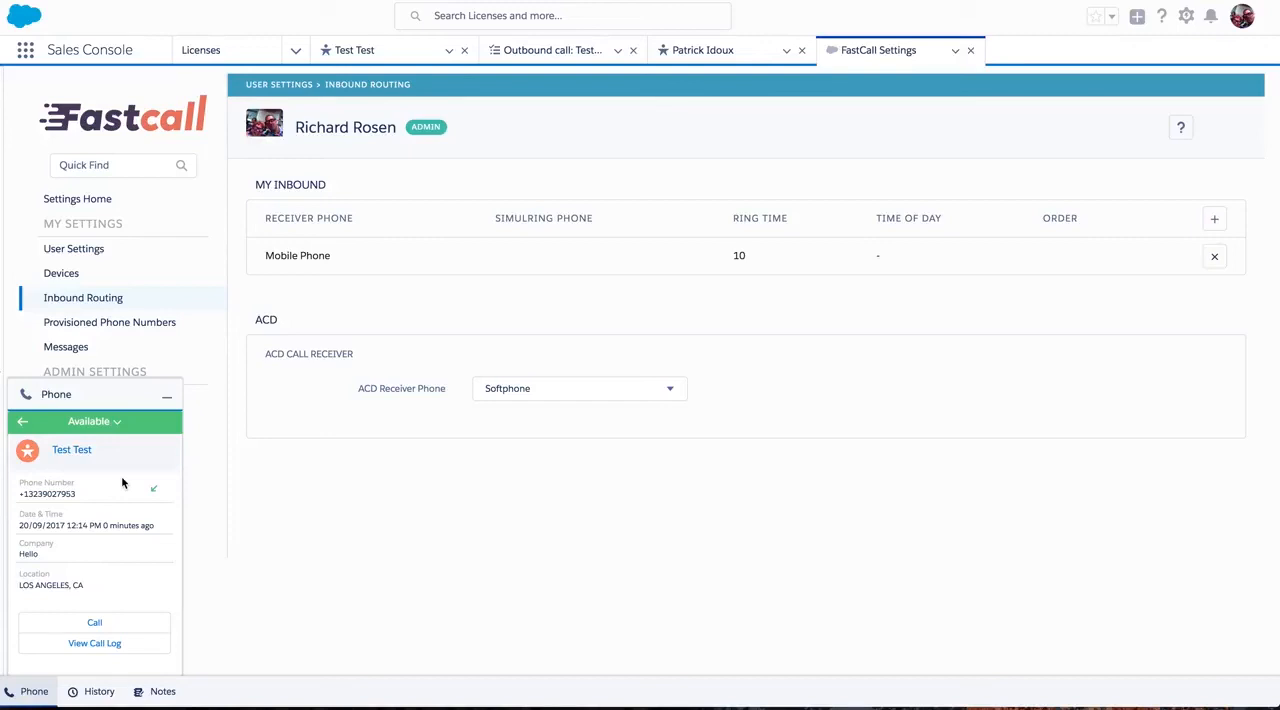
click(167, 396)
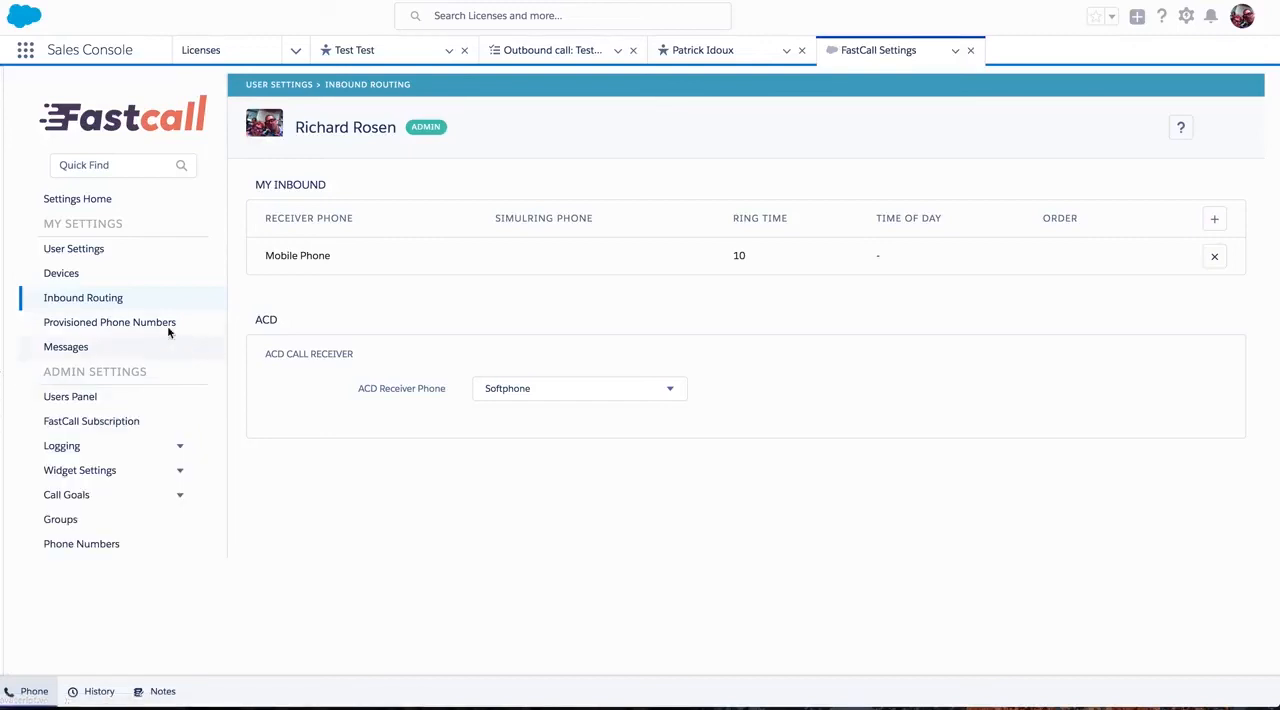
scroll(166, 325, down, 5)
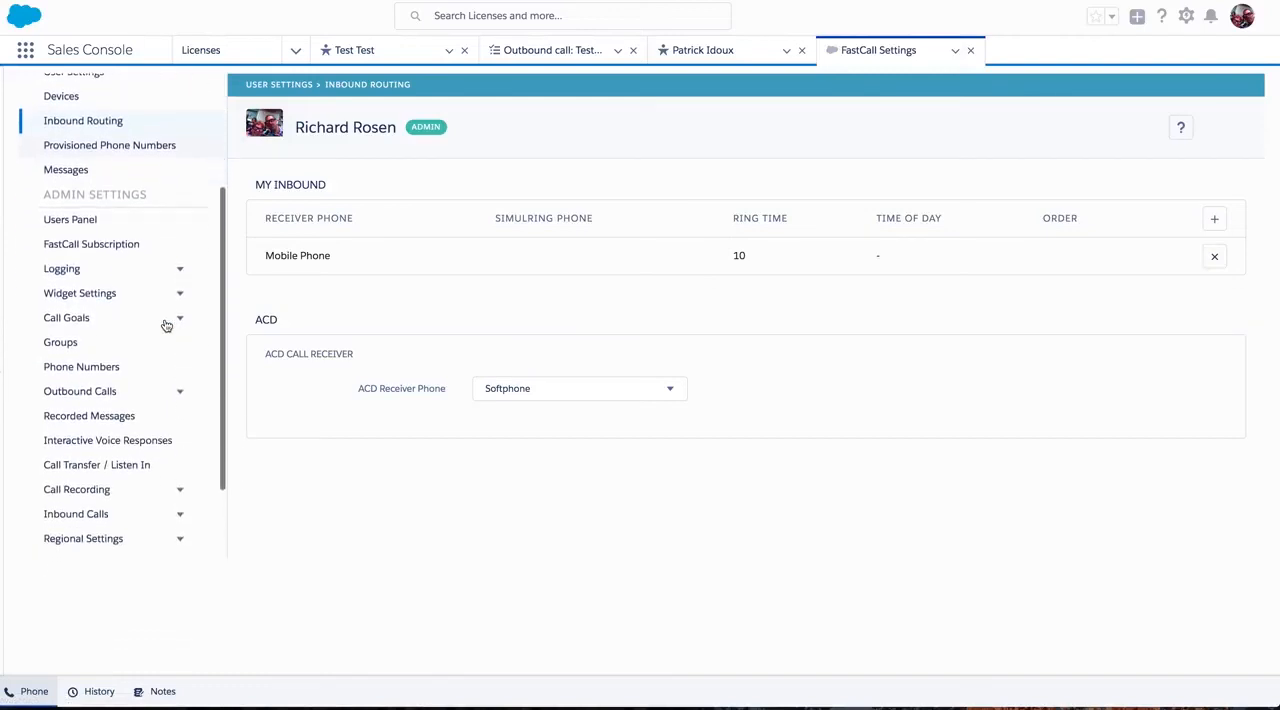
scroll(166, 325, down, 1)
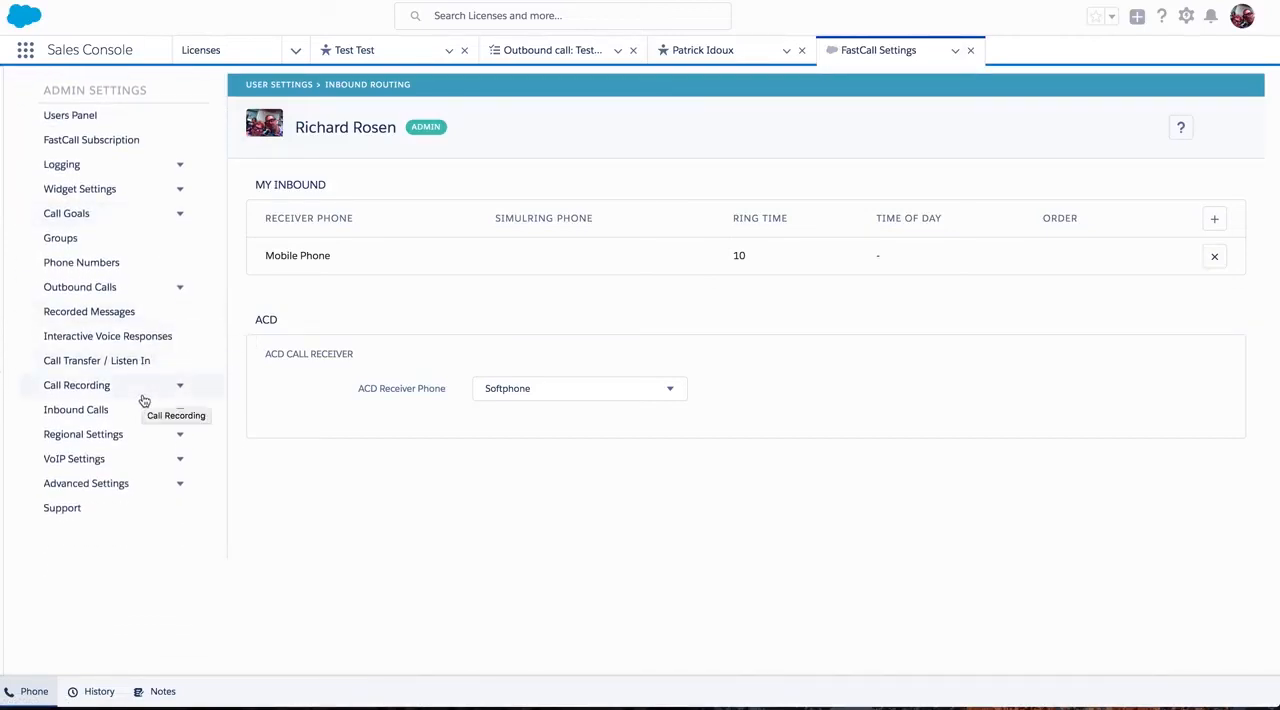
scroll(144, 400, up, 6)
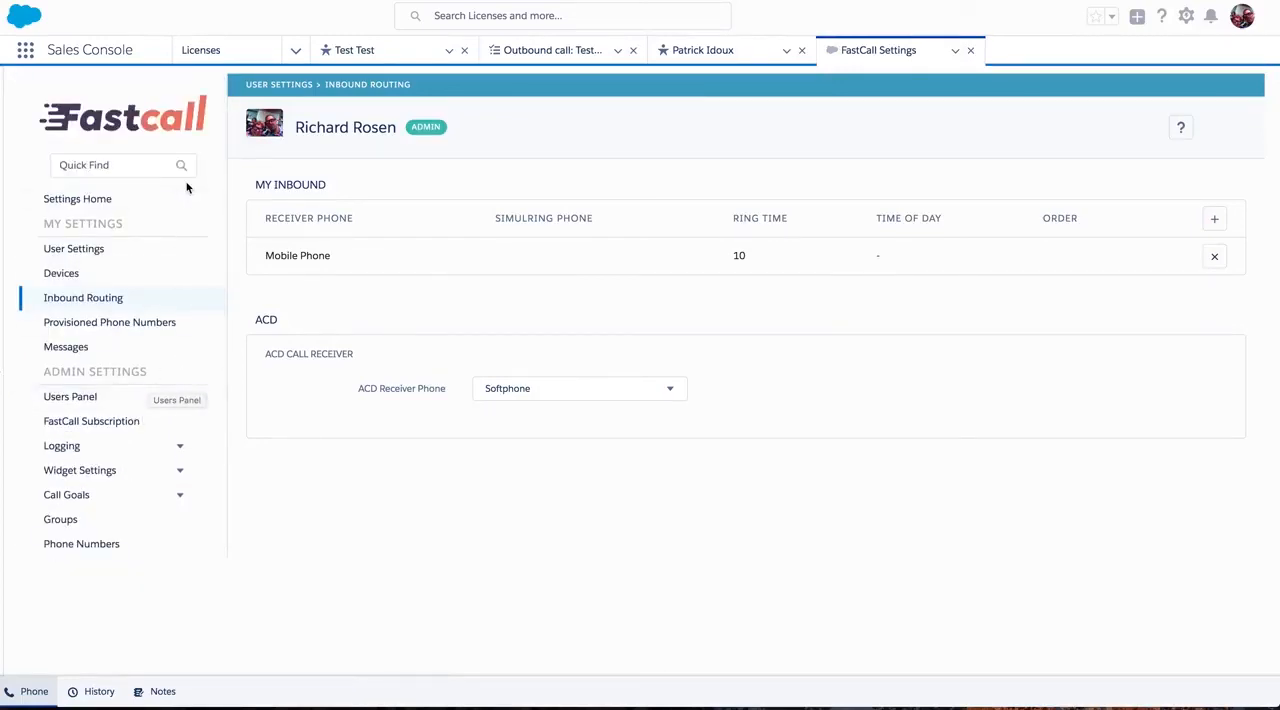